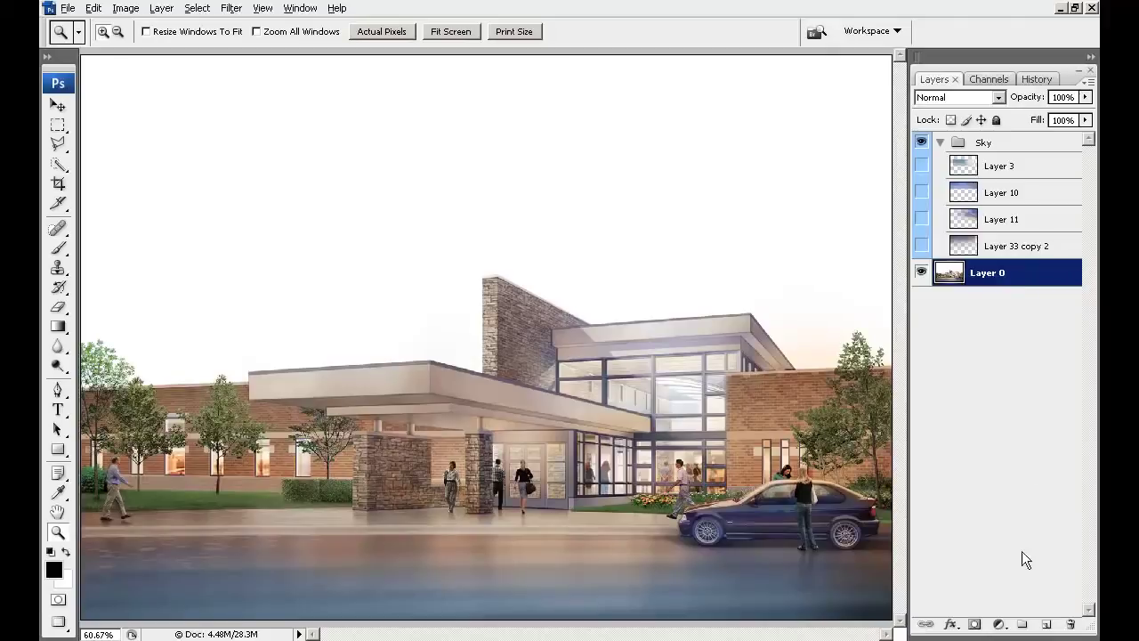
# Step: Add a new layer above Layer 0 and set the foreground color to a saturated blue with hue 224
pyautogui.click(1046, 624)
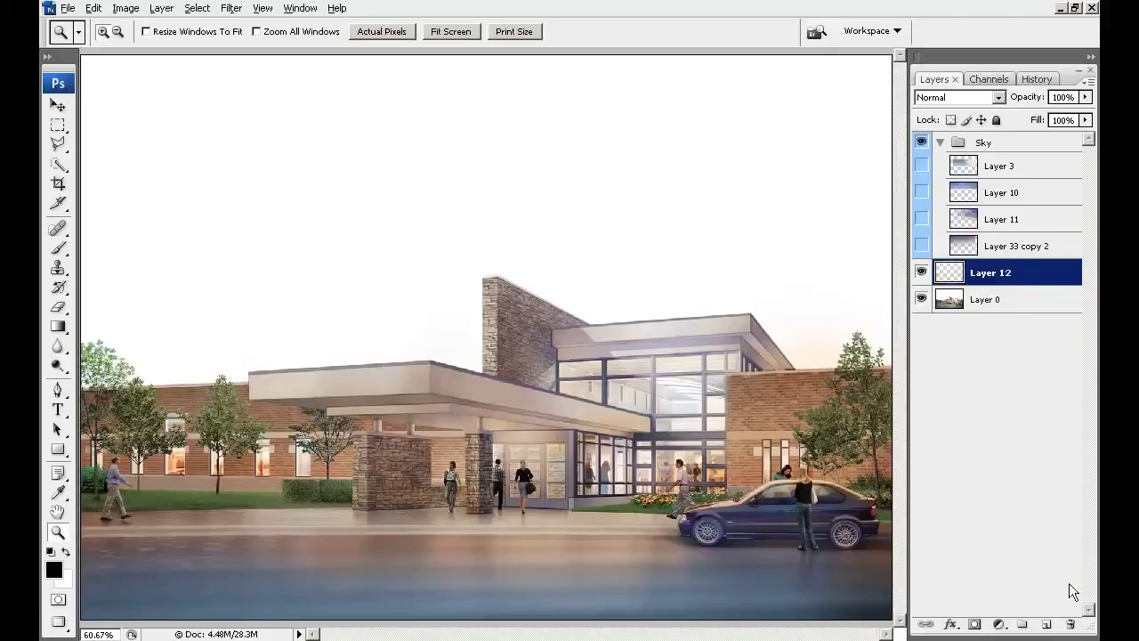
pyautogui.click(54, 572)
pyautogui.click(767, 348)
pyautogui.click(738, 309)
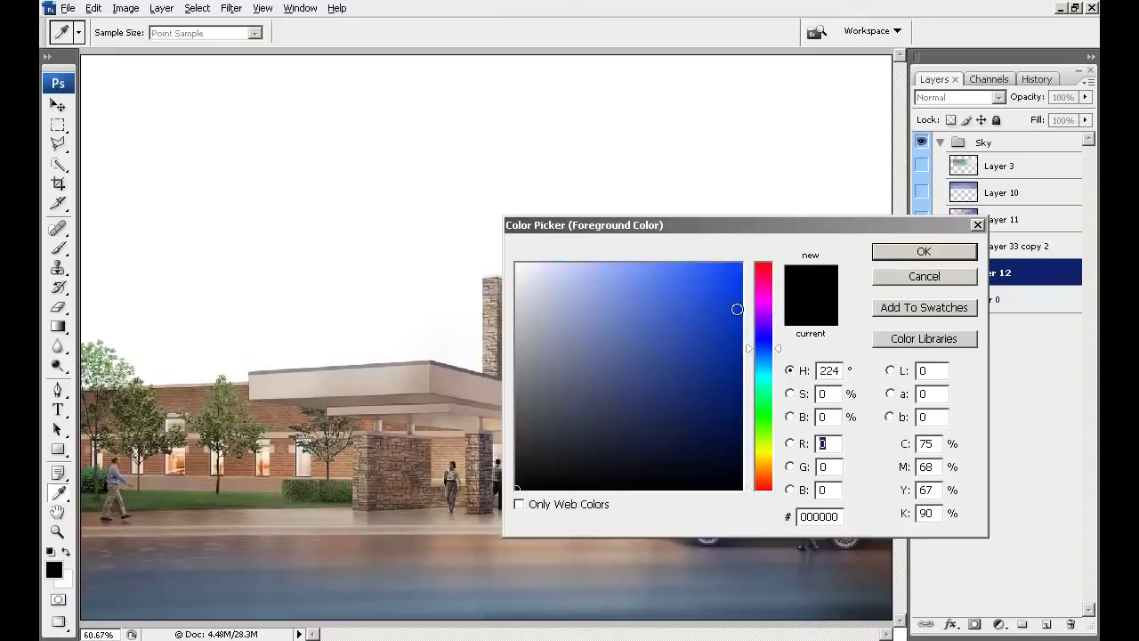
pyautogui.click(922, 253)
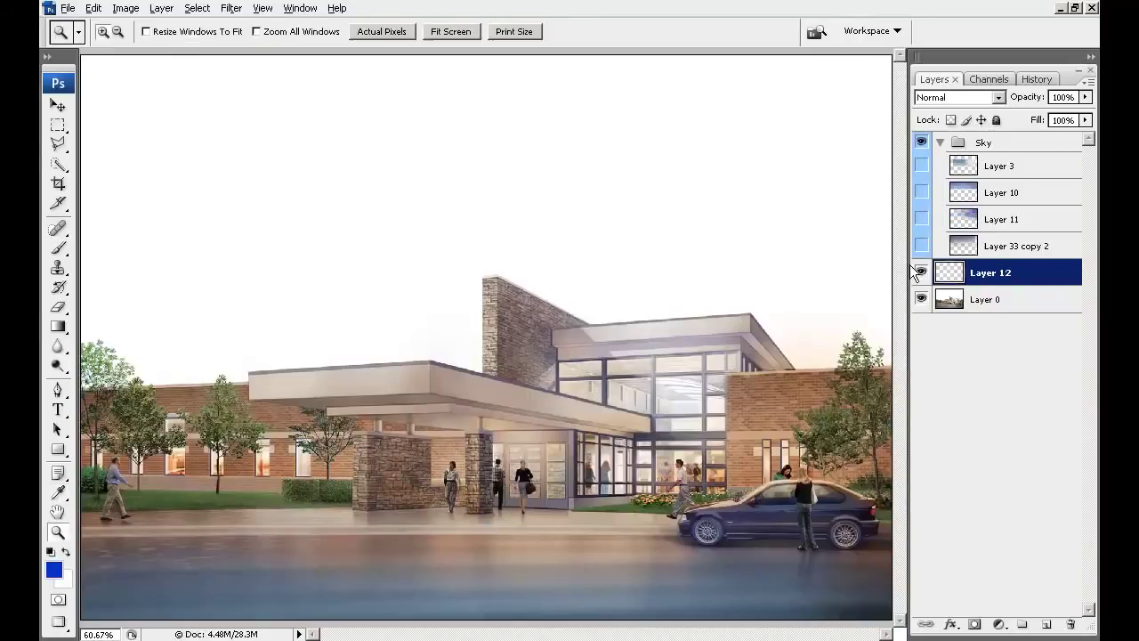
# Step: Set the background color to a light orange
pyautogui.click(66, 584)
pyautogui.click(768, 461)
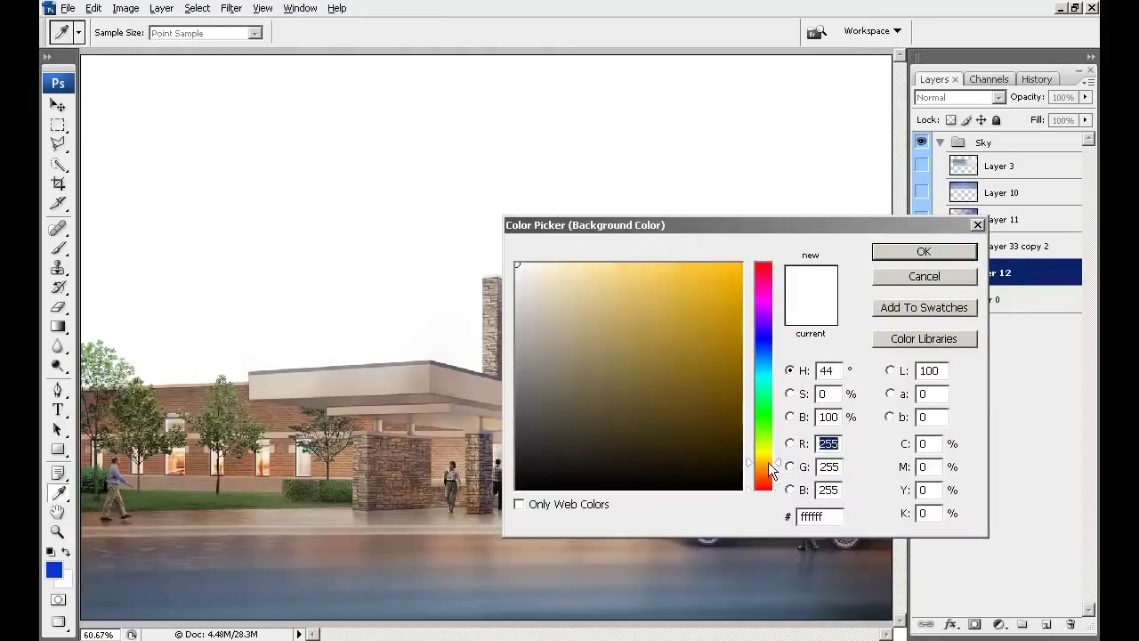
pyautogui.click(770, 470)
pyautogui.click(633, 262)
pyautogui.click(924, 252)
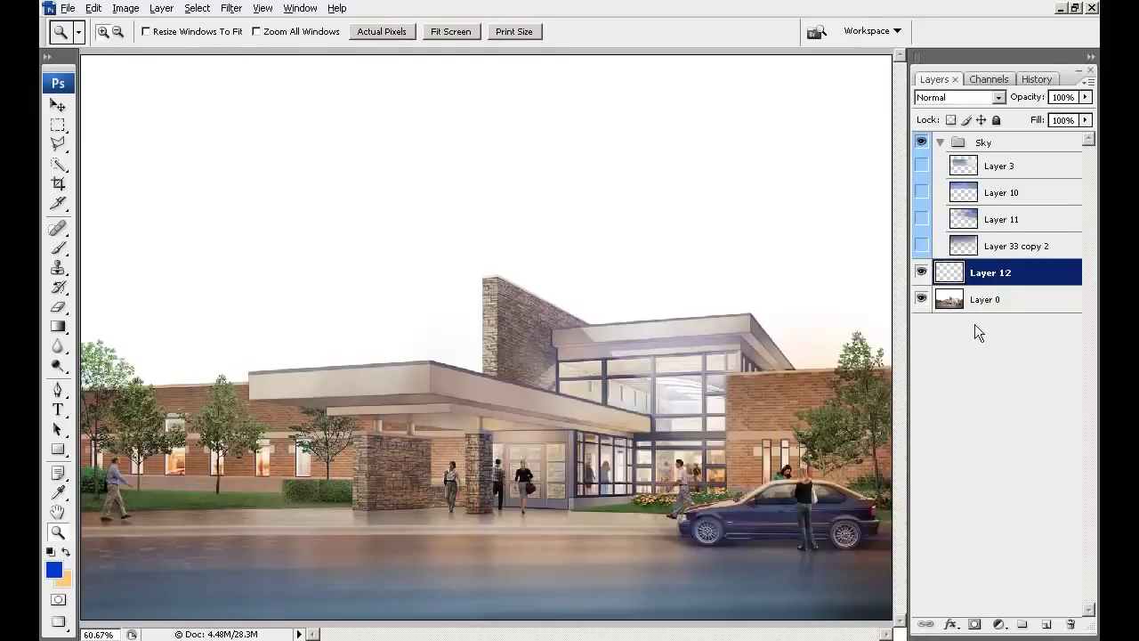
# Step: Fill the new layer with a vertical blue-to-orange linear gradient and set its blend mode to Multiply
pyautogui.click(58, 325)
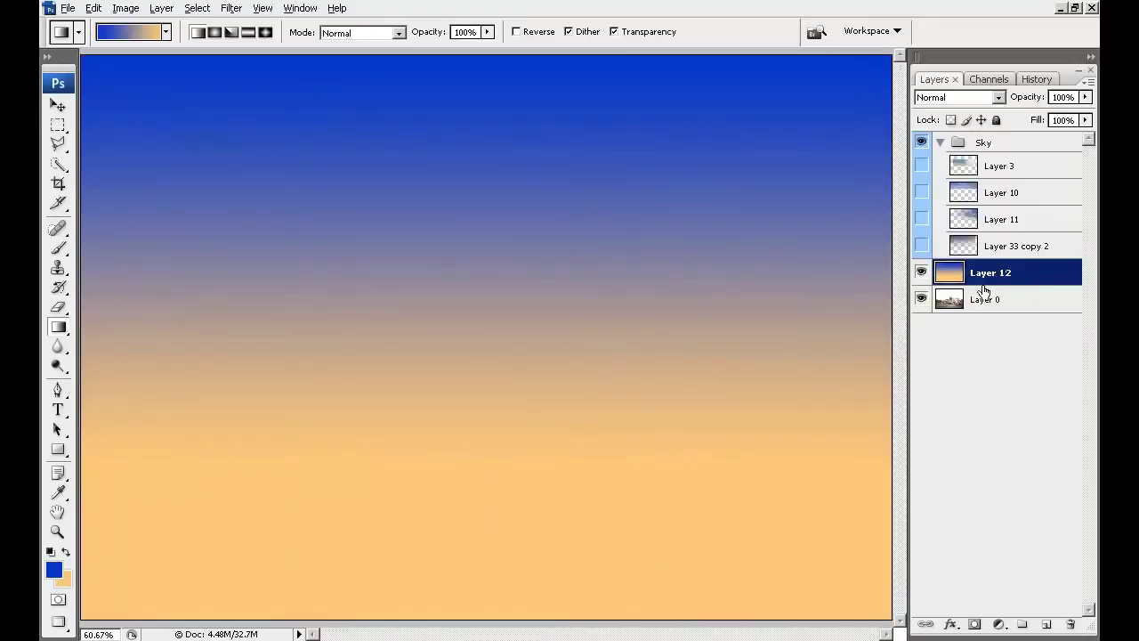
pyautogui.click(1001, 96)
pyautogui.click(930, 171)
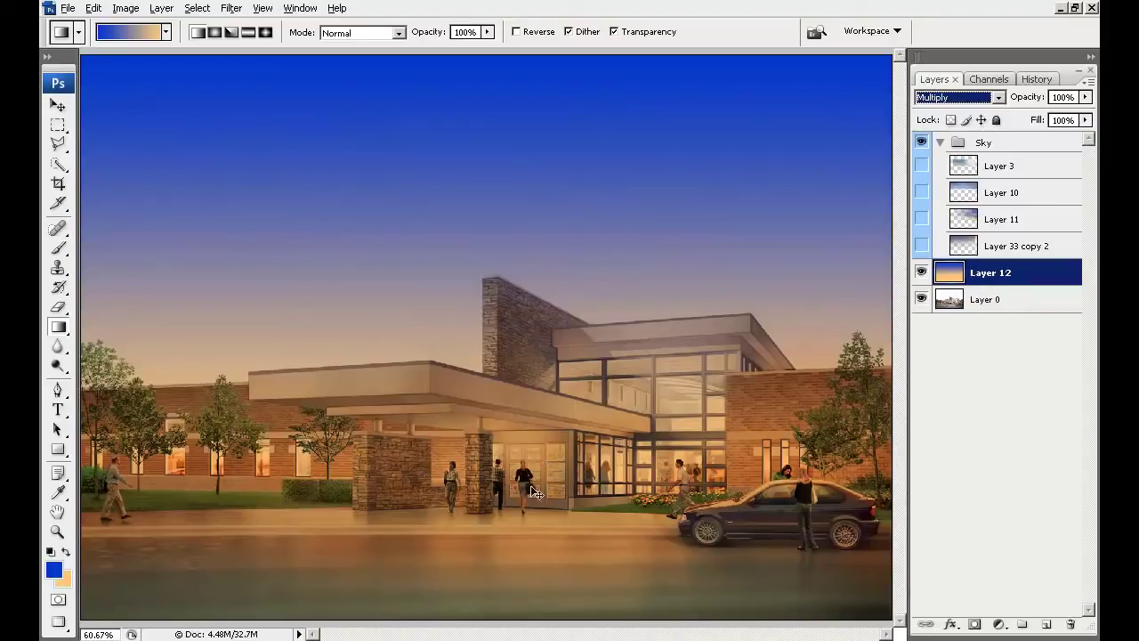
# Step: Reduce the gradient layer's height so its lower edge sits along the near edge of the entrance pavement
pyautogui.hotkey('ctrl', 't')
pyautogui.moveTo(489, 614); pyautogui.dragTo(490, 527)
pyautogui.press('g')
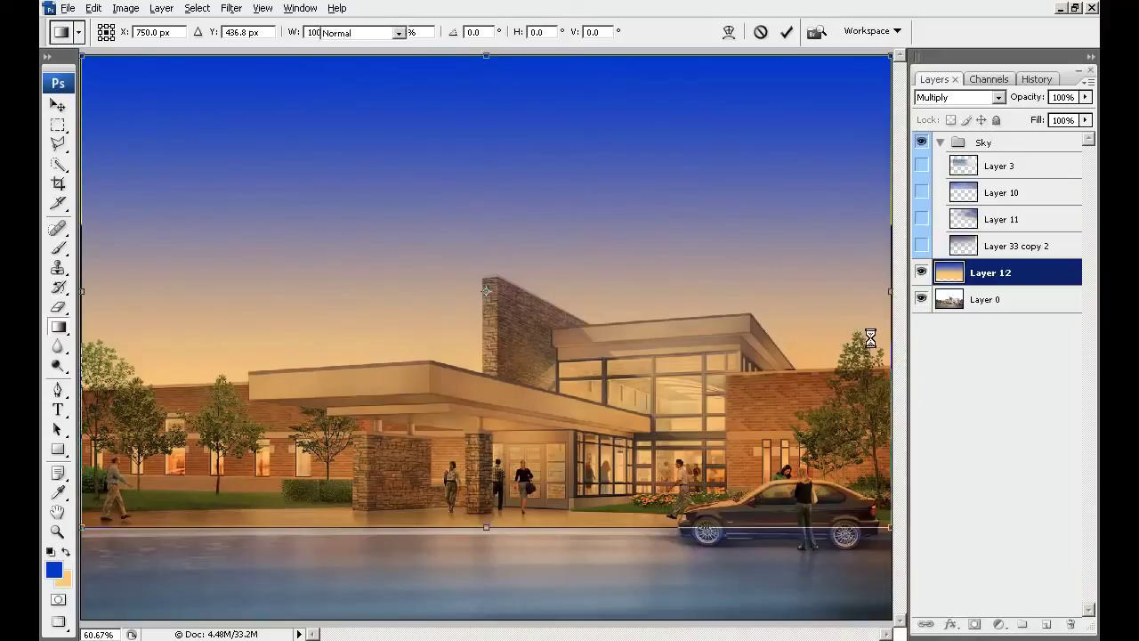
# Step: Add a layer mask to Layer 12 and fade out the gradient's lower part with a black-to-white gradient
pyautogui.click(921, 272)
pyautogui.click(921, 272)
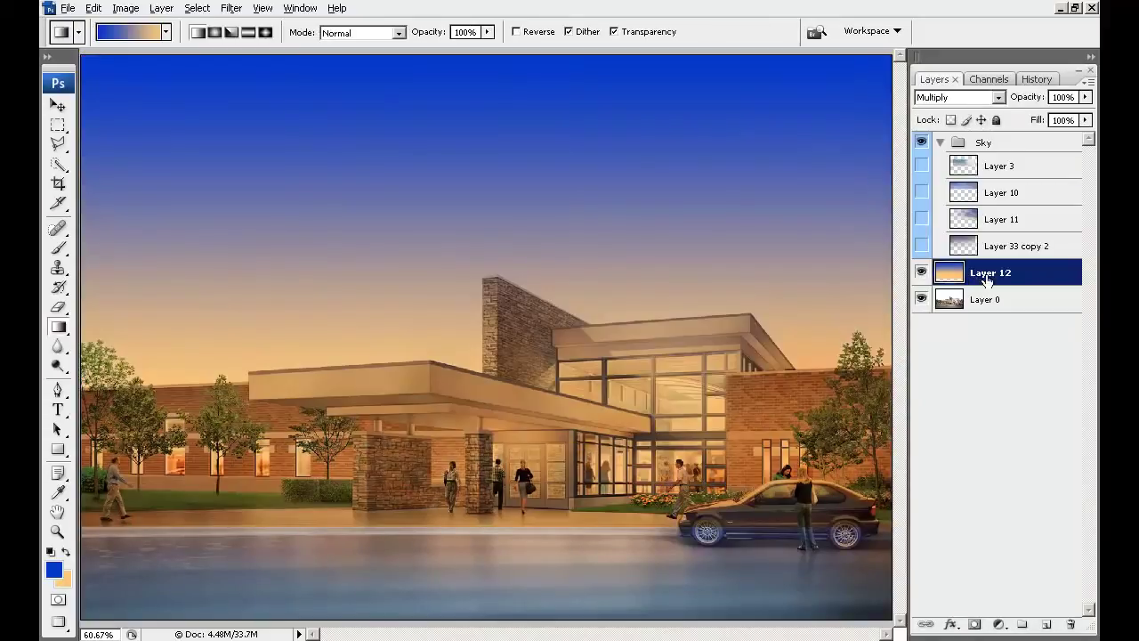
pyautogui.click(975, 626)
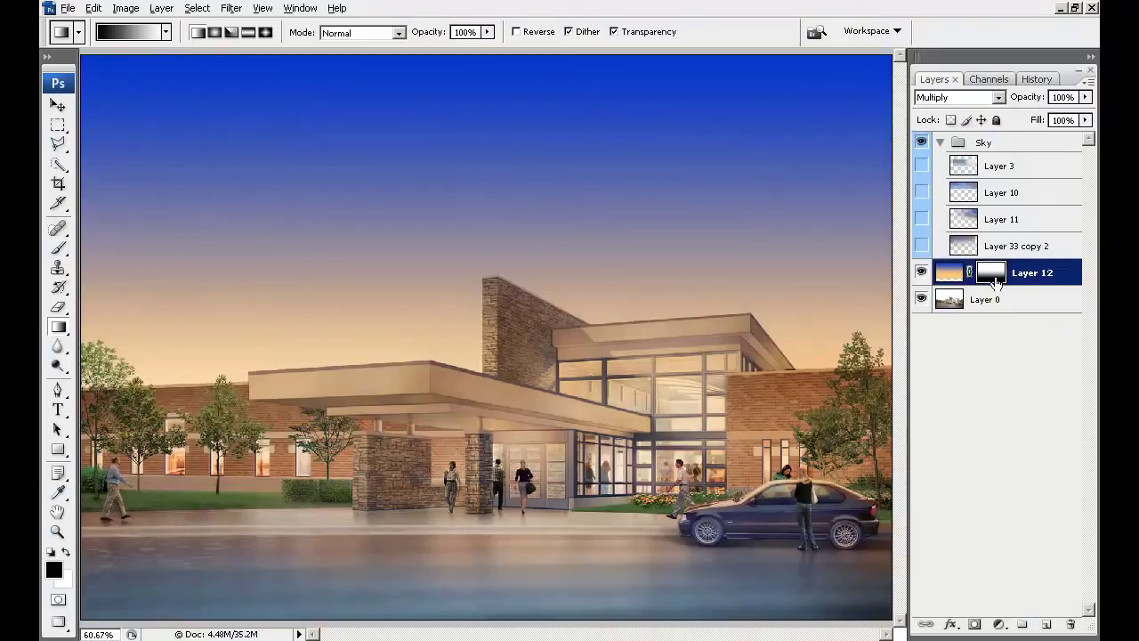
pyautogui.hotkey('ctrl', '`')
# Step: Show Layer 33 copy 2, add a mask, and hide its hard right edge with a 500-pixel black brush at 61% opacity
pyautogui.click(921, 246)
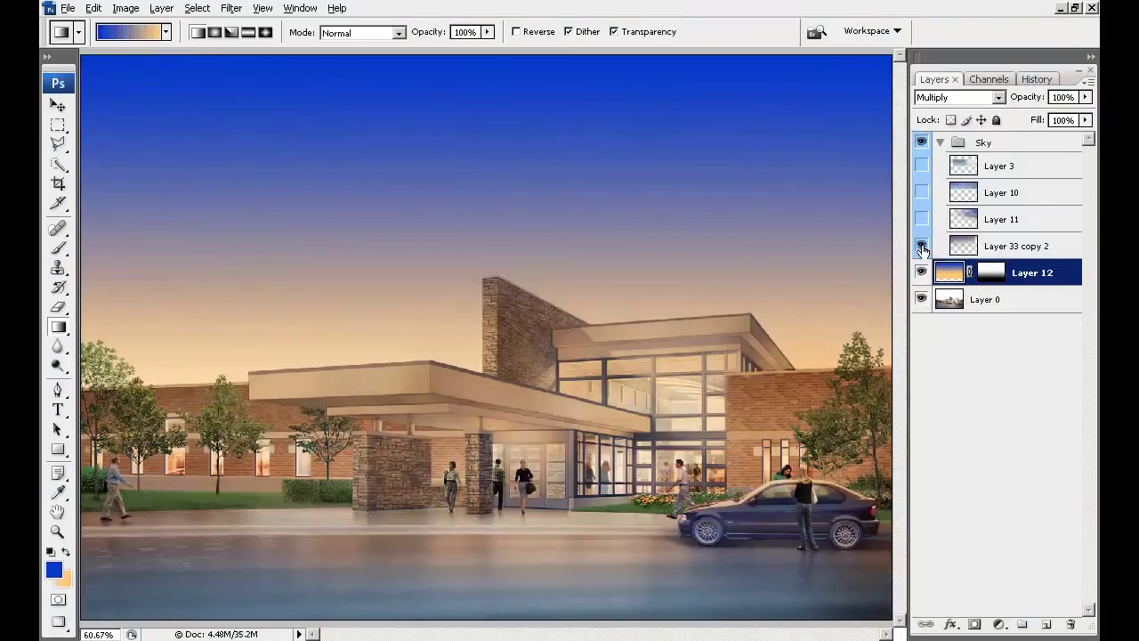
pyautogui.click(1015, 253)
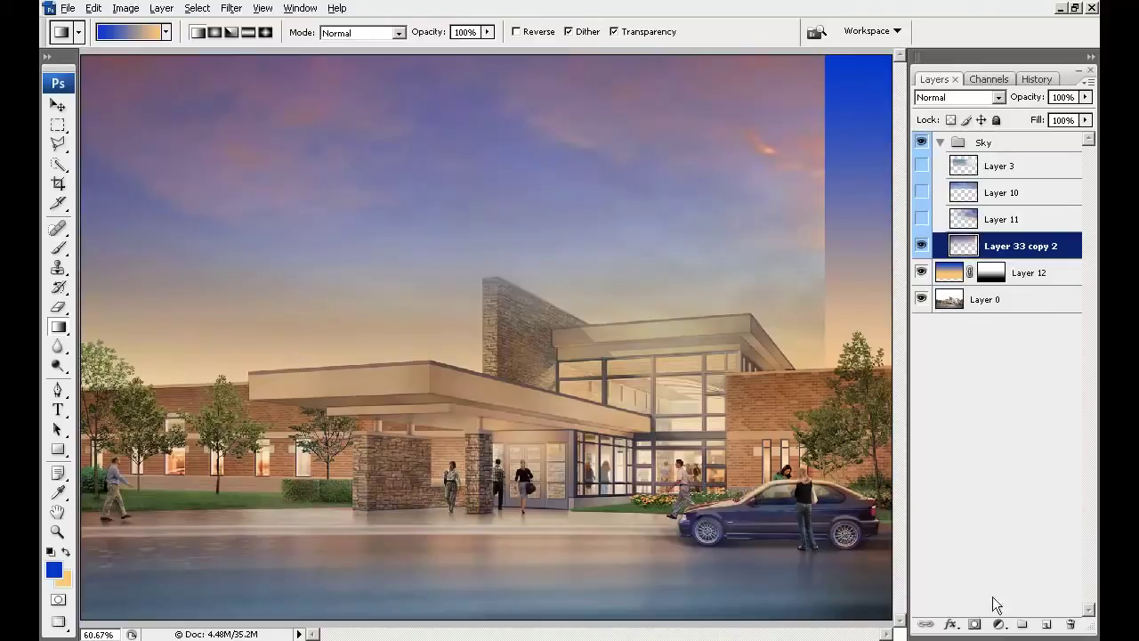
pyautogui.click(975, 629)
pyautogui.press('b')
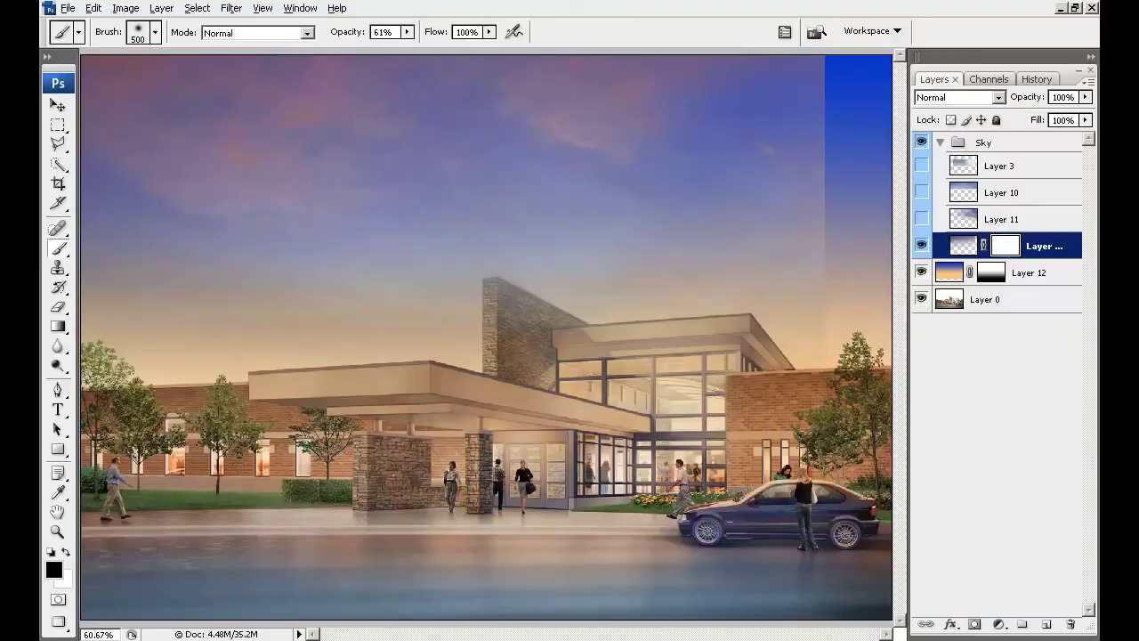
pyautogui.moveTo(738, 153)
pyautogui.mouseDown()
pyautogui.moveTo(667, 209)
pyautogui.moveTo(776, 267)
pyautogui.moveTo(808, 155)
pyautogui.moveTo(742, 217)
pyautogui.mouseUp()
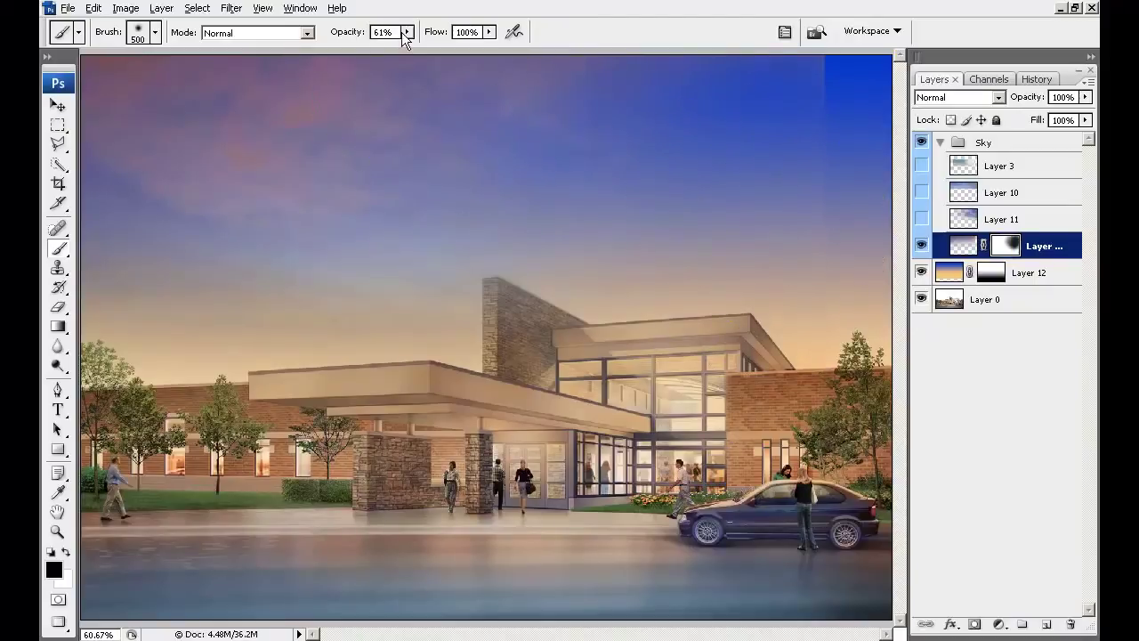
# Step: Set the brush opacity to 49% and refine the Layer 33 copy 2 mask with black and white strokes, softening the clouds
pyautogui.click(406, 33)
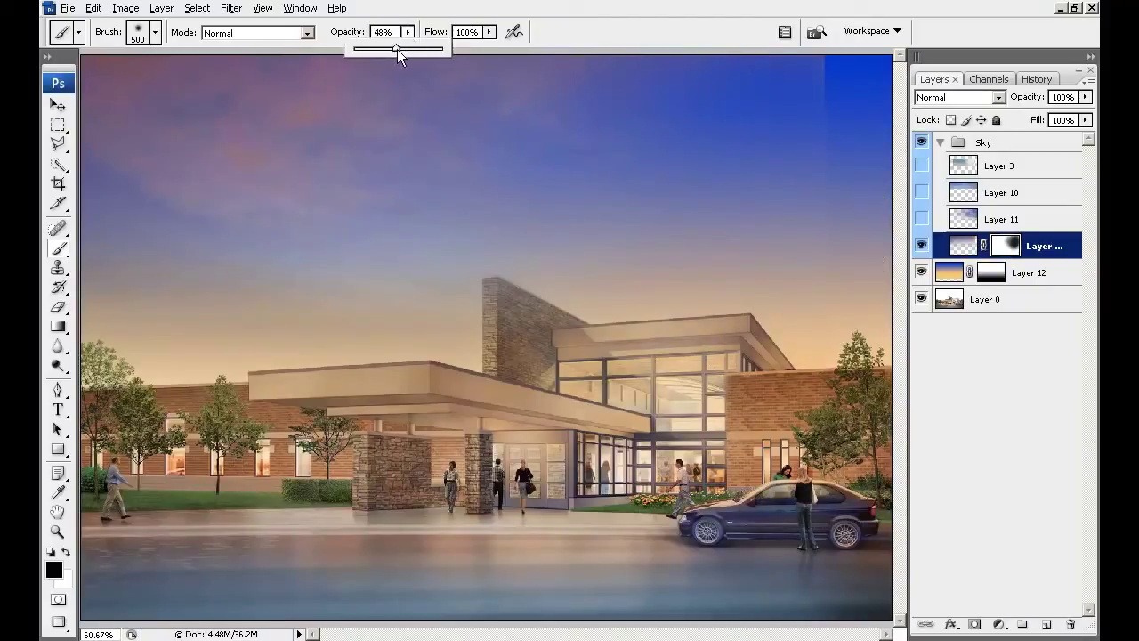
pyautogui.moveTo(748, 264)
pyautogui.mouseDown()
pyautogui.moveTo(782, 239)
pyautogui.moveTo(758, 278)
pyautogui.mouseUp()
pyautogui.moveTo(428, 204)
pyautogui.mouseDown()
pyautogui.moveTo(312, 204)
pyautogui.moveTo(268, 324)
pyautogui.moveTo(204, 186)
pyautogui.moveTo(237, 262)
pyautogui.moveTo(382, 392)
pyautogui.moveTo(481, 269)
pyautogui.mouseUp()
pyautogui.click(360, 149)
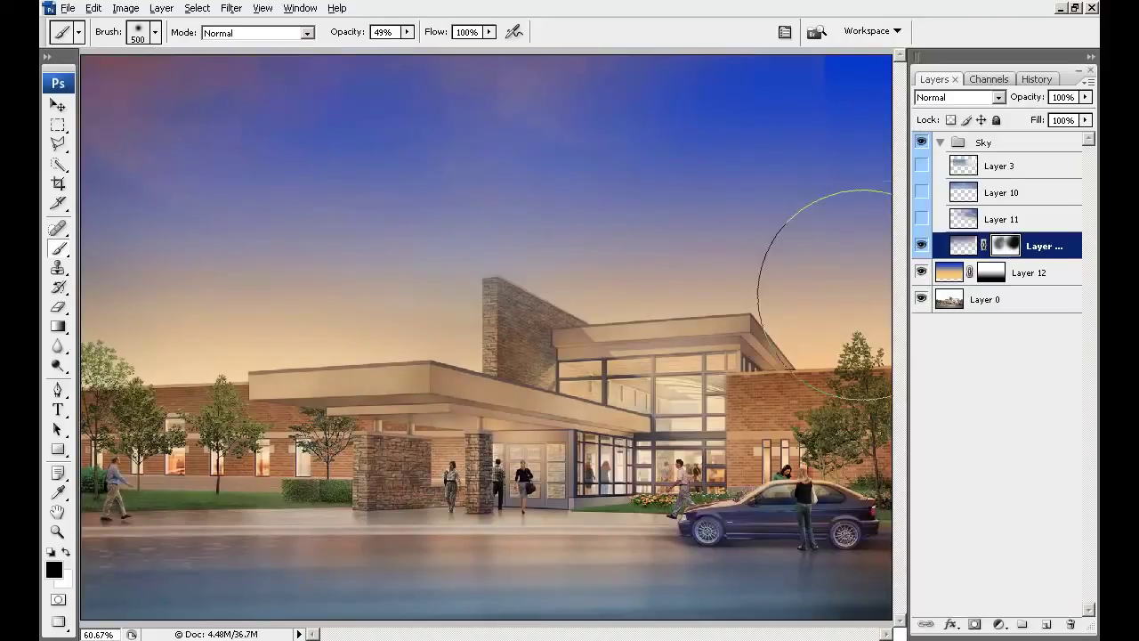
pyautogui.press('x')
pyautogui.click(337, 164)
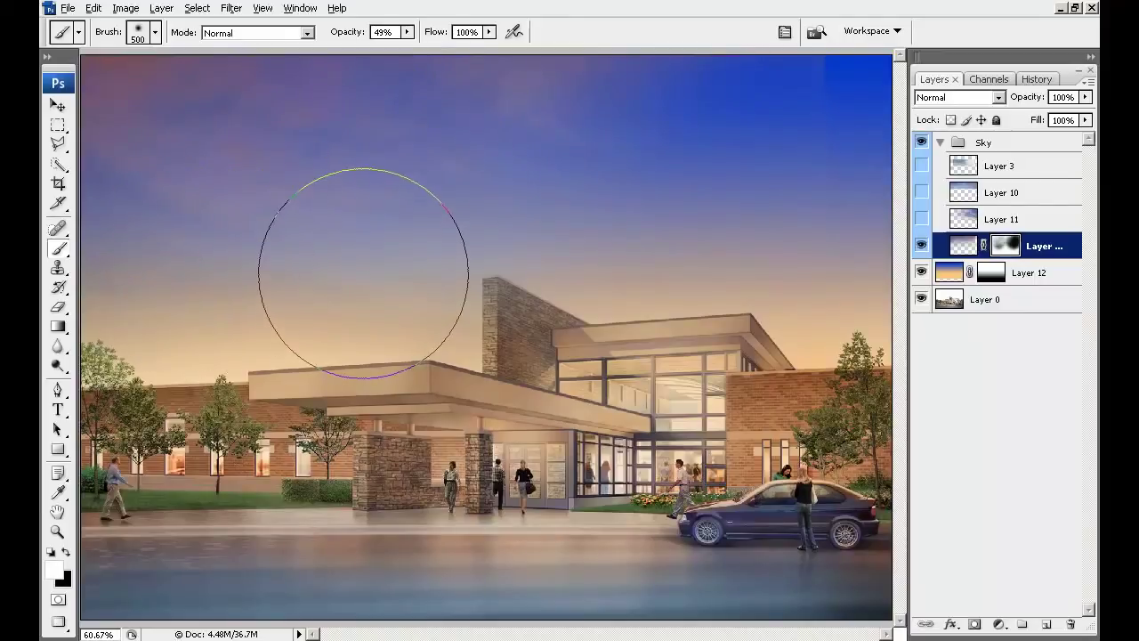
pyautogui.press('x')
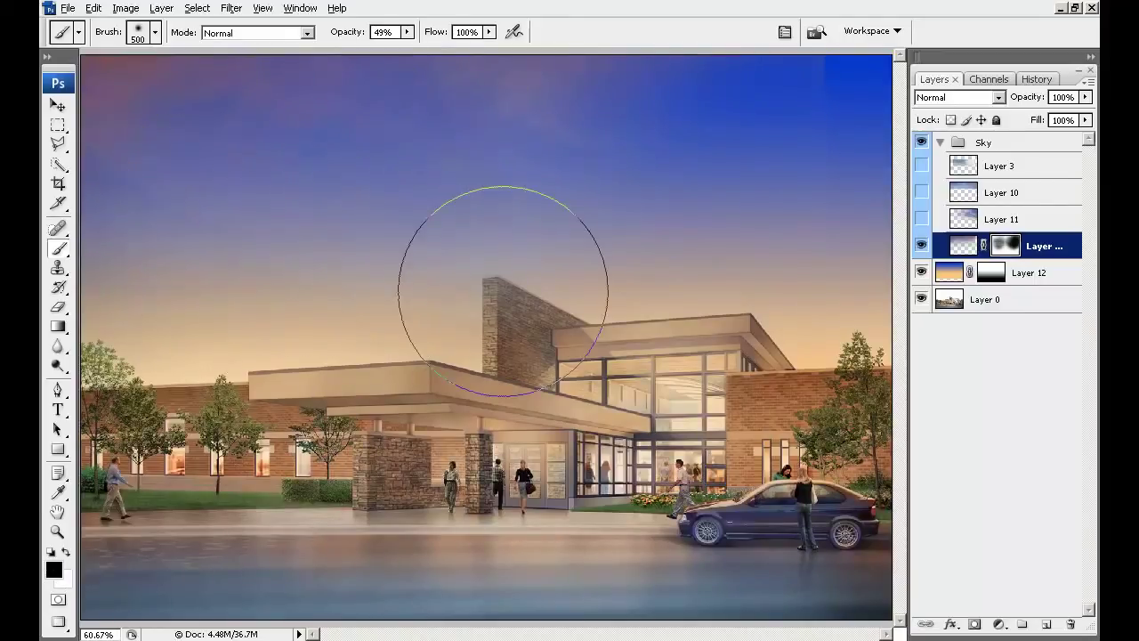
# Step: Duplicate the masked Layer 33 copy 2 cloud layer
pyautogui.click(1053, 248)
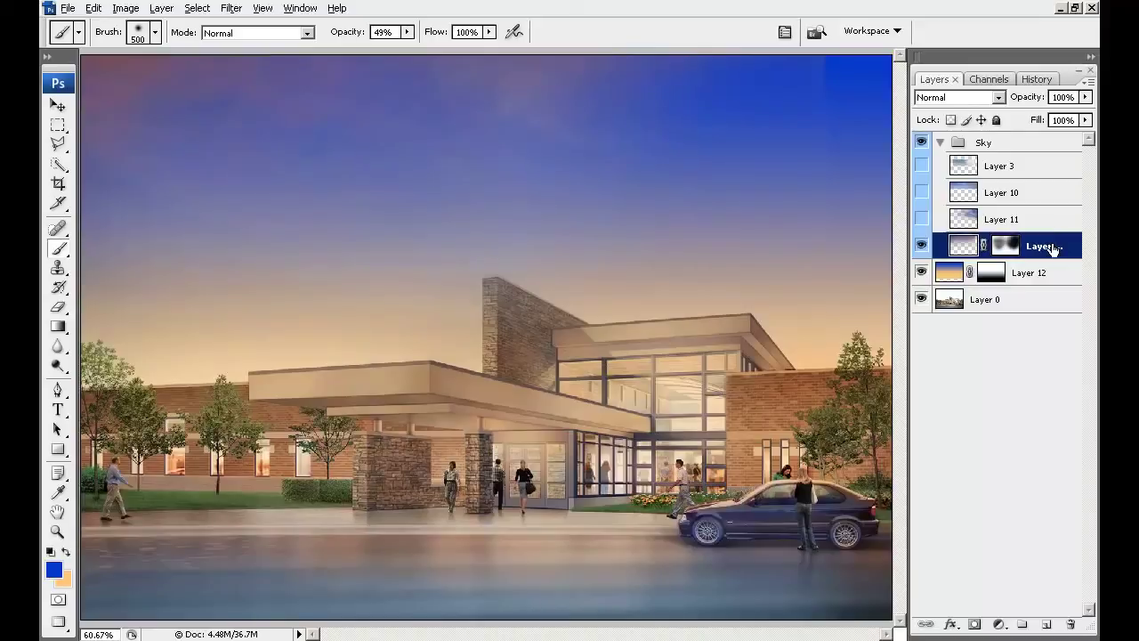
pyautogui.rightClick(1052, 250)
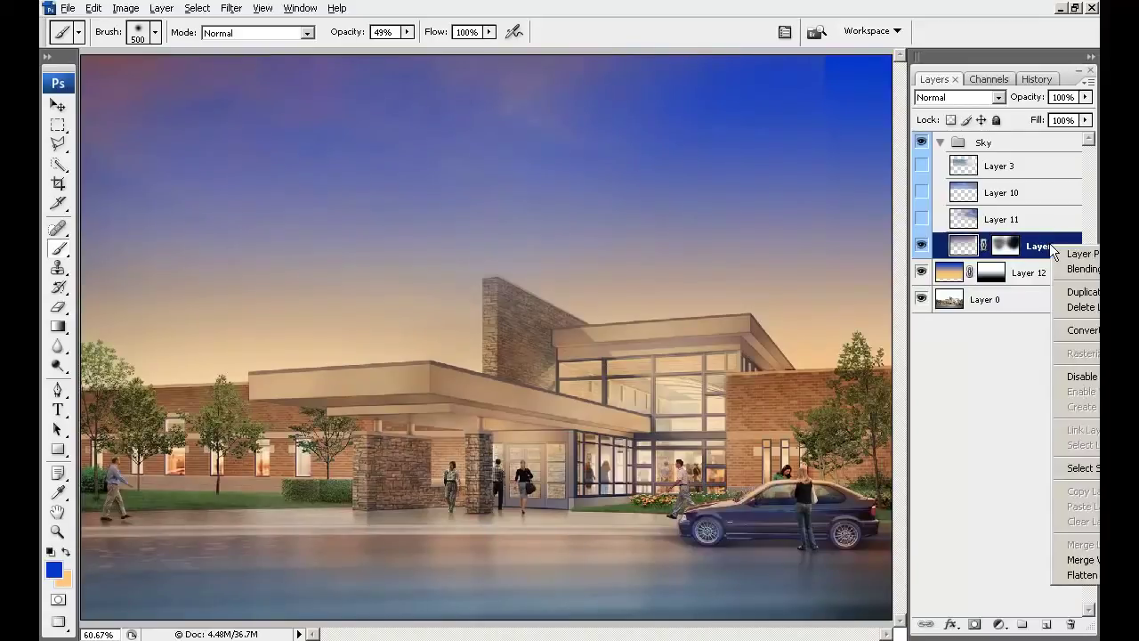
pyautogui.click(1085, 292)
pyautogui.click(897, 306)
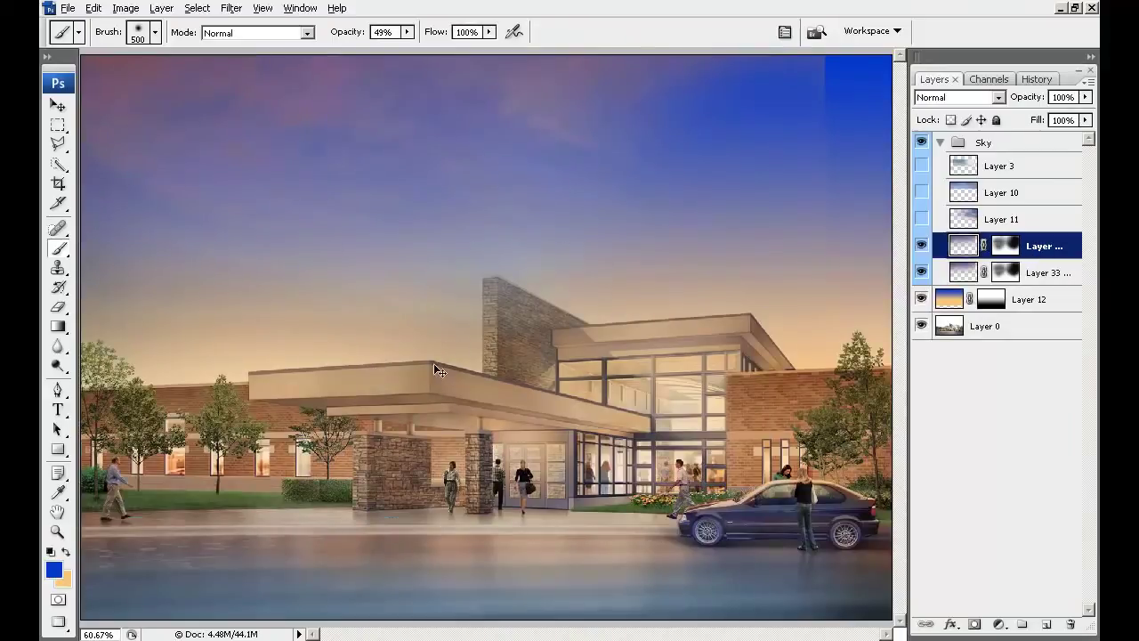
# Step: Flip the duplicated cloud layer horizontally, align it with the image's right edge, and stretch its height to 120%
pyautogui.hotkey('ctrl', 't')
pyautogui.rightClick(444, 321)
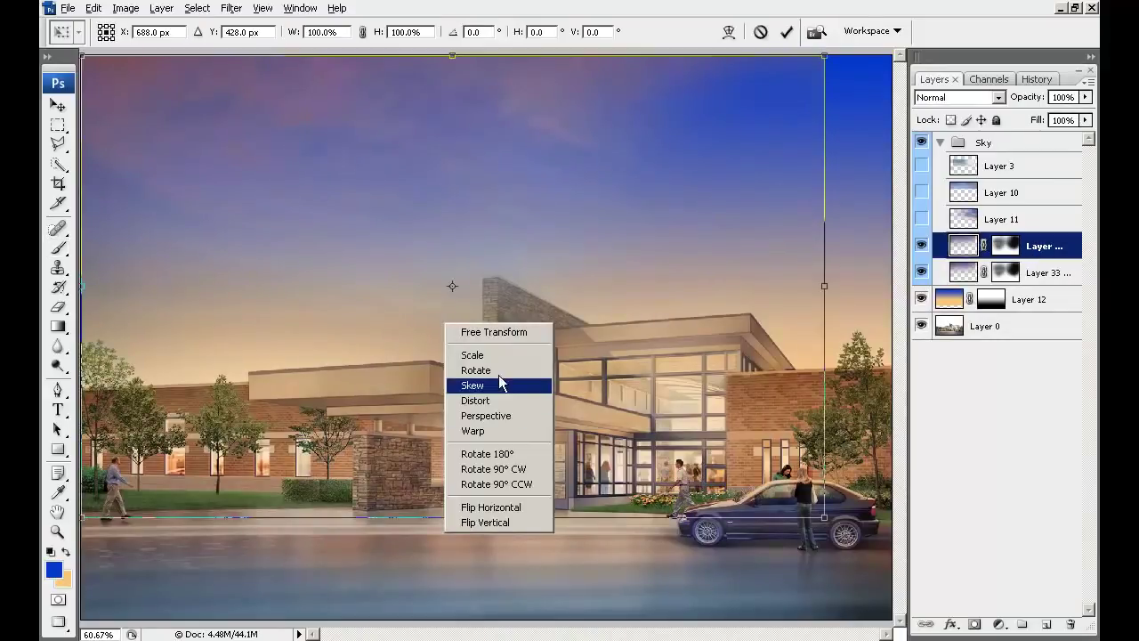
pyautogui.click(488, 507)
pyautogui.moveTo(534, 408); pyautogui.dragTo(606, 411)
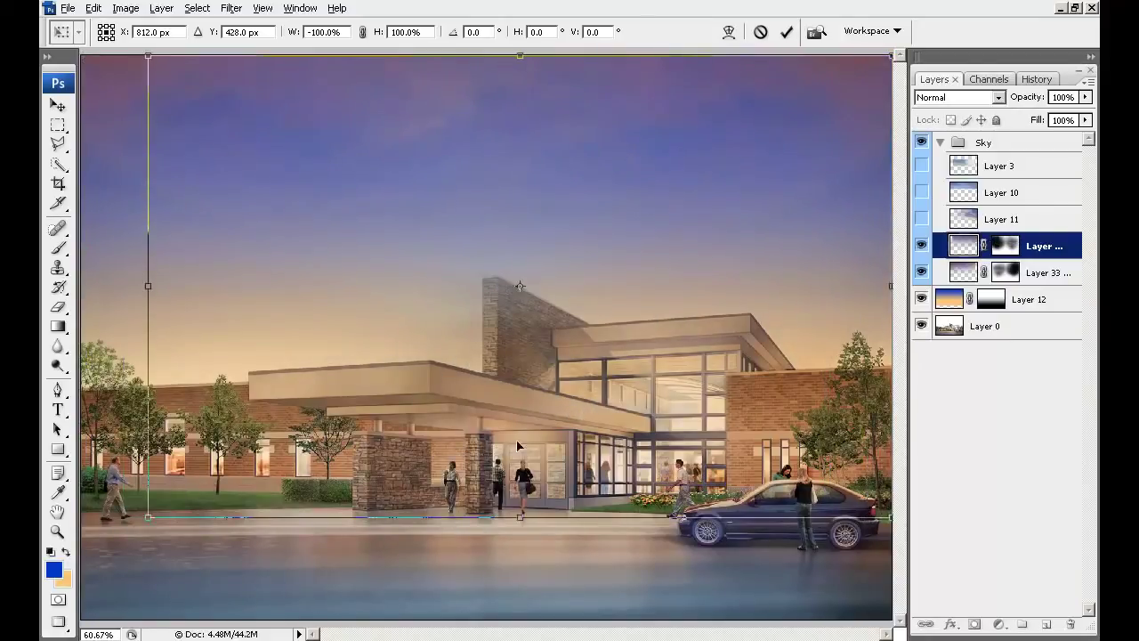
pyautogui.moveTo(233, 518); pyautogui.dragTo(219, 628)
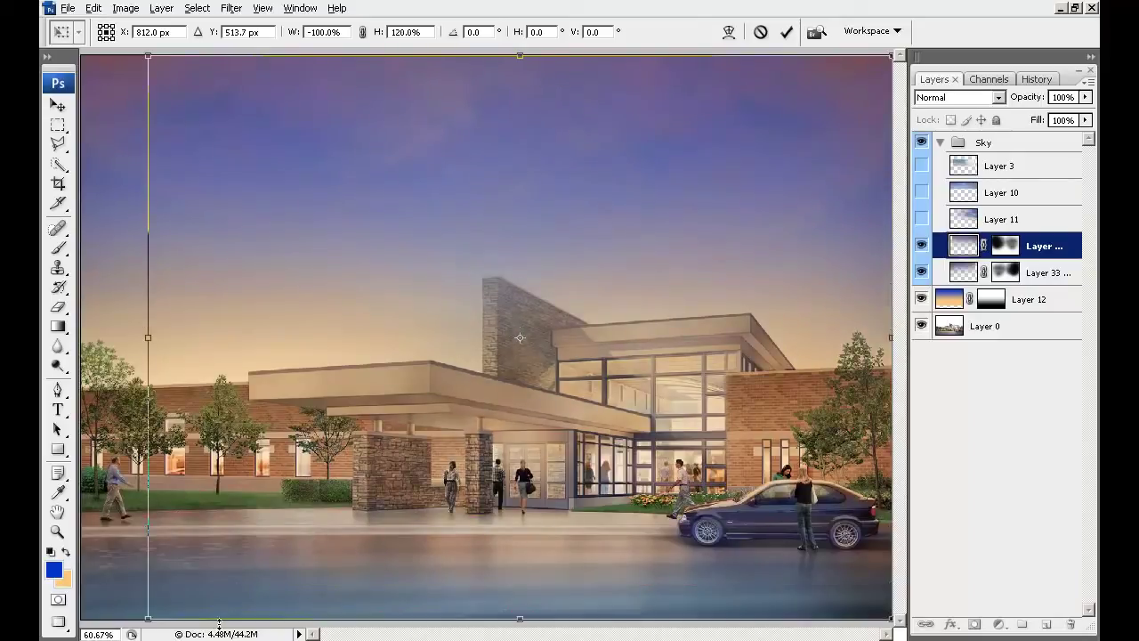
pyautogui.press('Return')
# Step: Paint black on the duplicated cloud layer's mask to fade its clouds in the sky above the building
pyautogui.press('b')
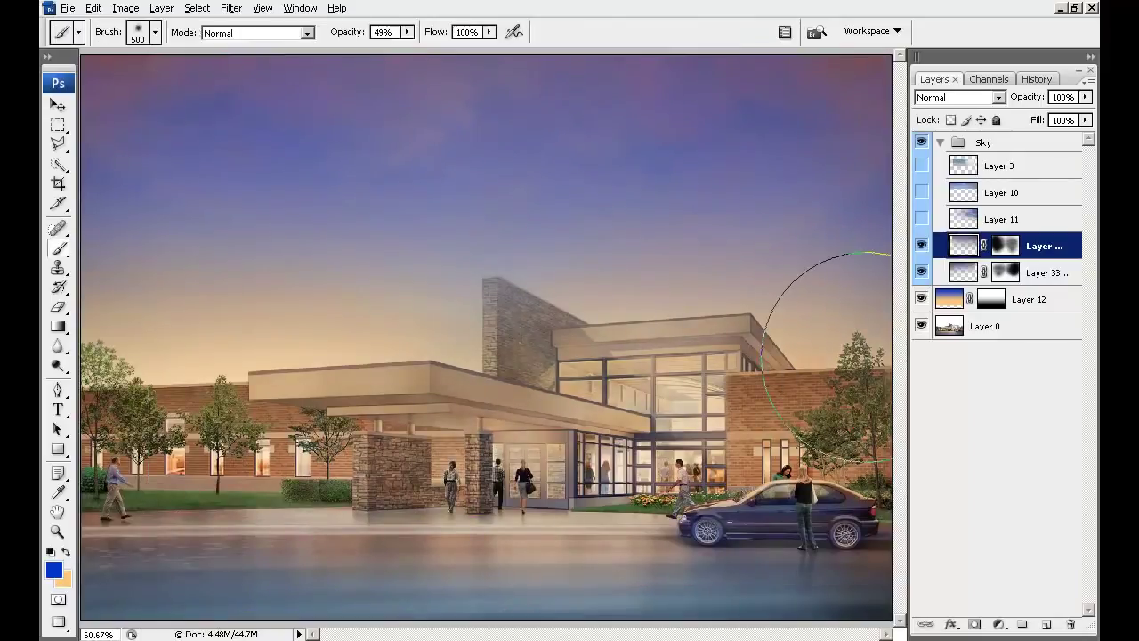
pyautogui.click(1005, 246)
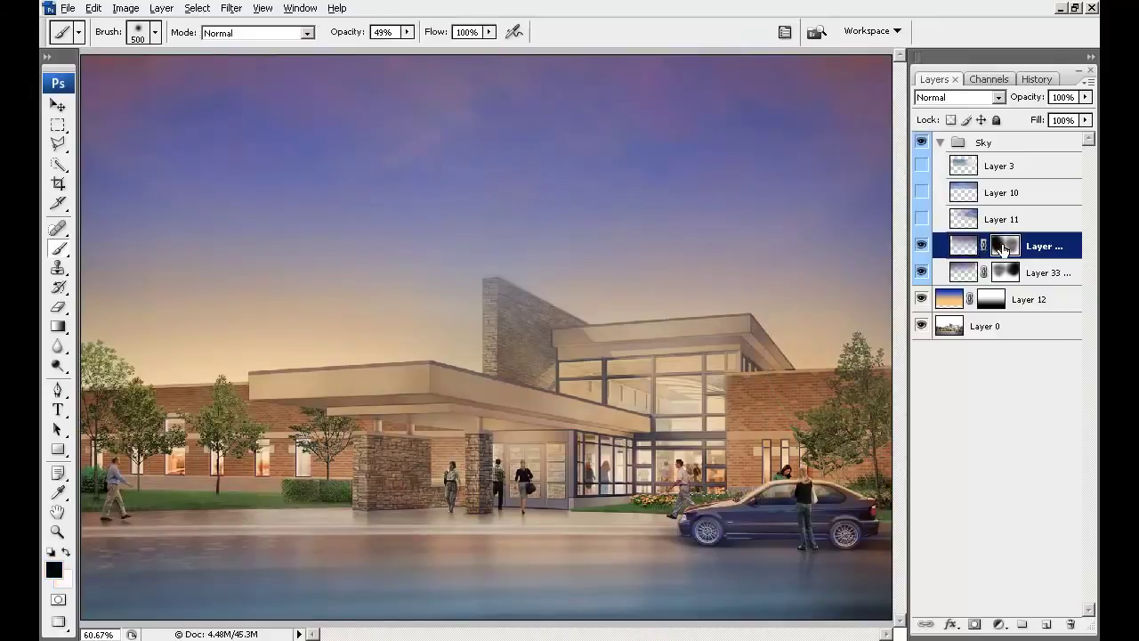
pyautogui.moveTo(676, 119); pyautogui.dragTo(582, 255)
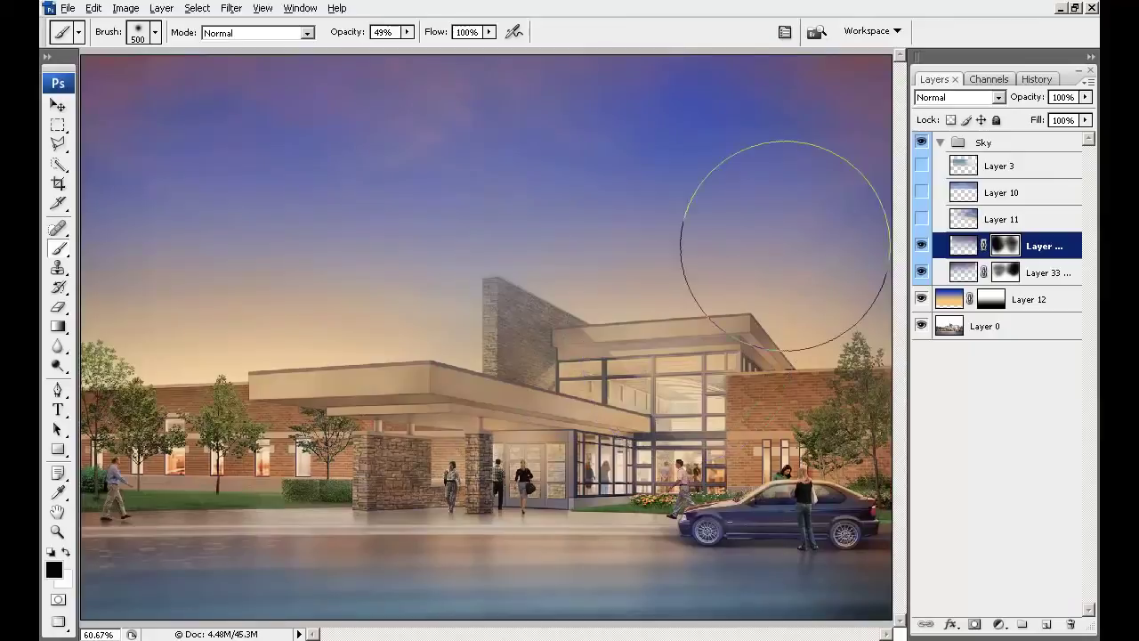
# Step: Show Layer 11, scale its clouds down, and place them over the right side of the sky behind the building
pyautogui.click(999, 219)
pyautogui.click(922, 218)
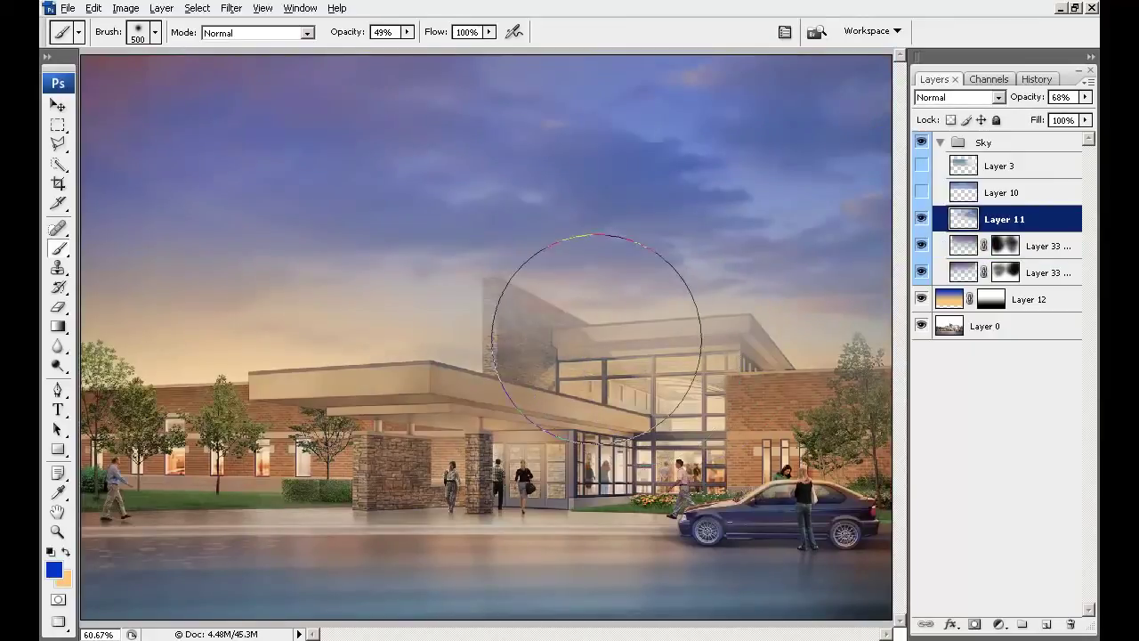
pyautogui.hotkey('ctrl', 't')
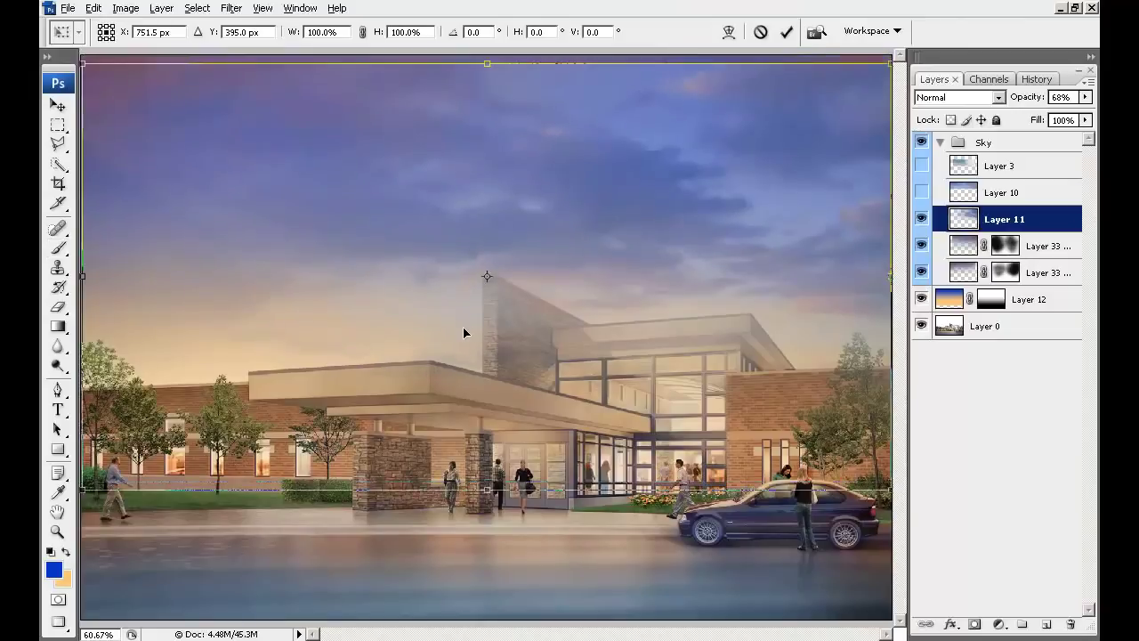
pyautogui.moveTo(463, 333); pyautogui.dragTo(463, 415)
pyautogui.moveTo(83, 572); pyautogui.dragTo(298, 516)
pyautogui.moveTo(596, 328)
pyautogui.mouseDown()
pyautogui.moveTo(583, 358)
pyautogui.moveTo(593, 354)
pyautogui.mouseUp()
pyautogui.press('Return')
# Step: Add a mask to Layer 11 and paint black over the clouds' hard upper edge and the part covering the building
pyautogui.press('b')
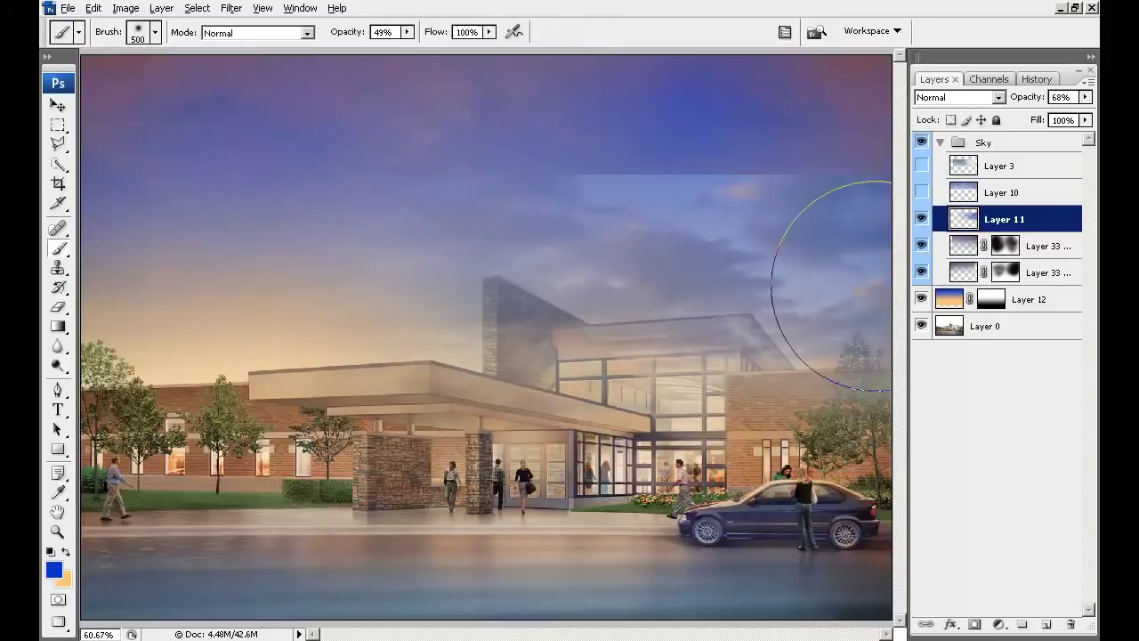
pyautogui.click(921, 219)
pyautogui.click(921, 220)
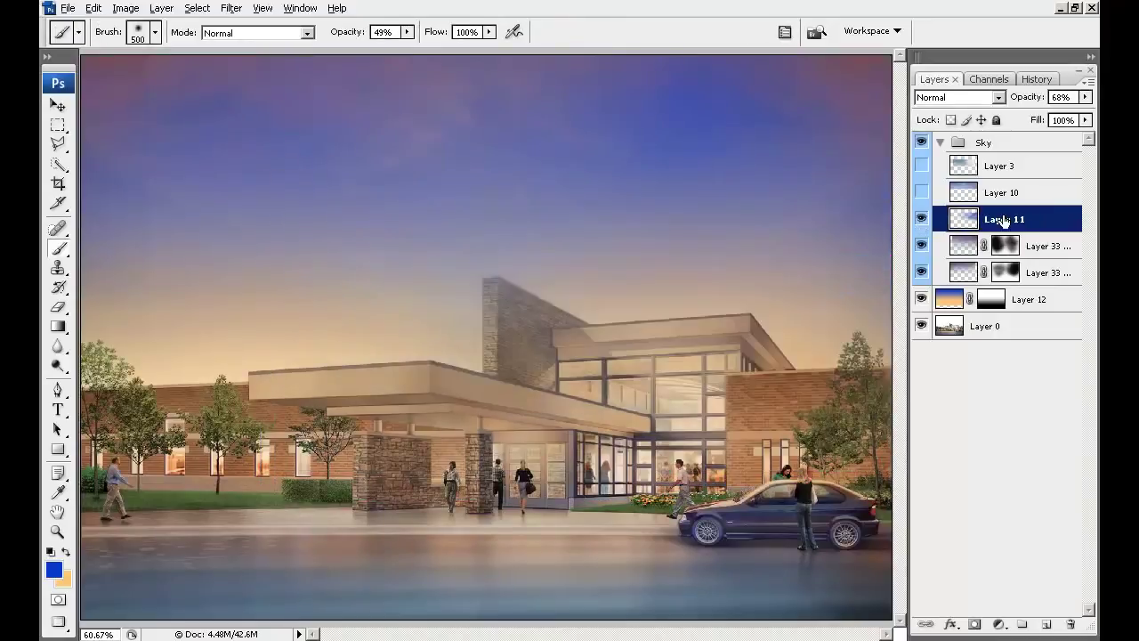
pyautogui.click(976, 624)
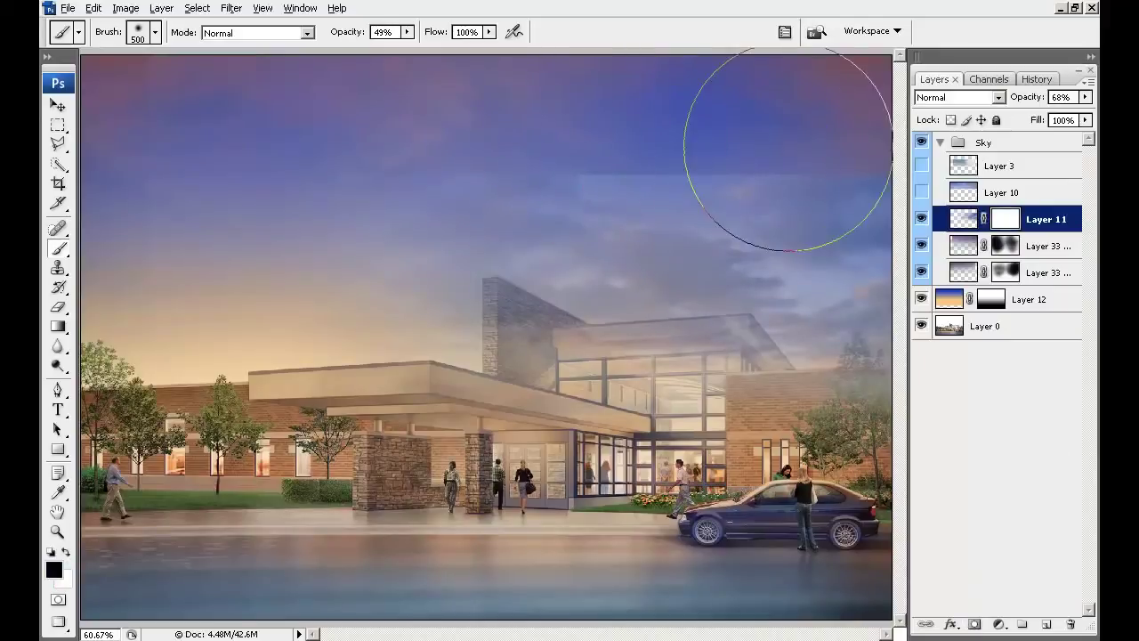
pyautogui.moveTo(650, 139)
pyautogui.mouseDown()
pyautogui.moveTo(753, 173)
pyautogui.moveTo(649, 167)
pyautogui.moveTo(229, 247)
pyautogui.moveTo(460, 190)
pyautogui.moveTo(445, 95)
pyautogui.moveTo(528, 352)
pyautogui.moveTo(699, 415)
pyautogui.moveTo(619, 422)
pyautogui.mouseUp()
# Step: Reduce the brush to 250 pixels, set its opacity to 66%, and mask Layer 11's clouds off the building's roof and glass facade
pyautogui.press('[')
pyautogui.press('[')
pyautogui.press('[')
pyautogui.click(407, 32)
pyautogui.moveTo(419, 45); pyautogui.dragTo(428, 47)
pyautogui.moveTo(697, 405)
pyautogui.mouseDown()
pyautogui.moveTo(721, 396)
pyautogui.moveTo(699, 436)
pyautogui.moveTo(641, 378)
pyautogui.moveTo(572, 411)
pyautogui.mouseUp()
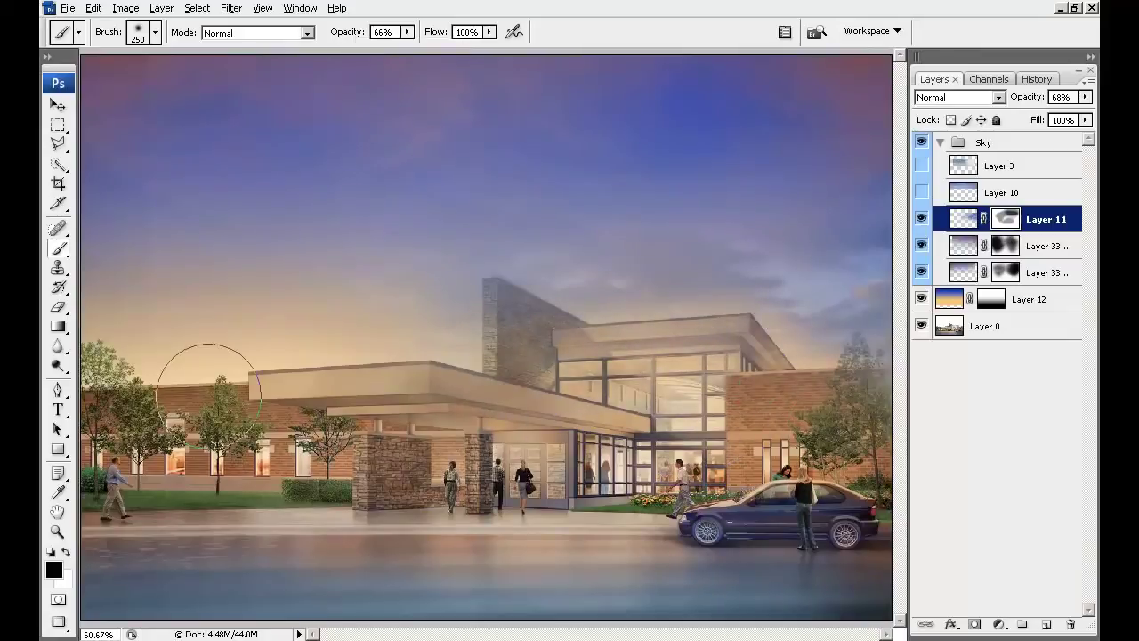
# Step: Paint black on the masks of the two Layer 33 cloud layers to clear the haze from the stone tower and roof
pyautogui.click(921, 245)
pyautogui.click(921, 246)
pyautogui.click(1041, 246)
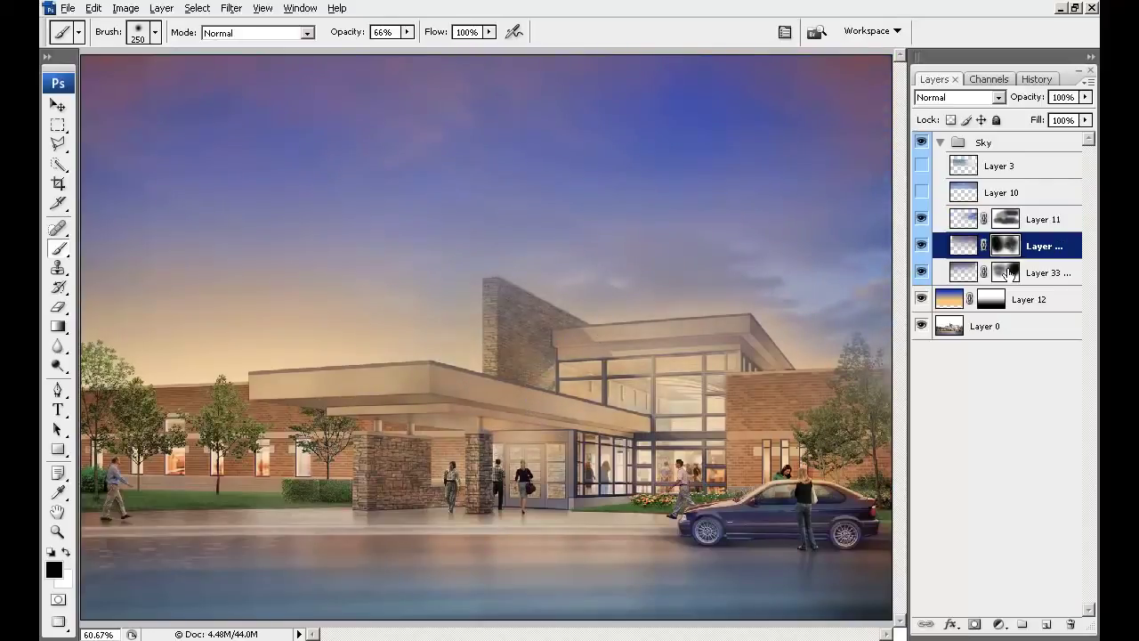
pyautogui.hotkey('ctrl', '[')
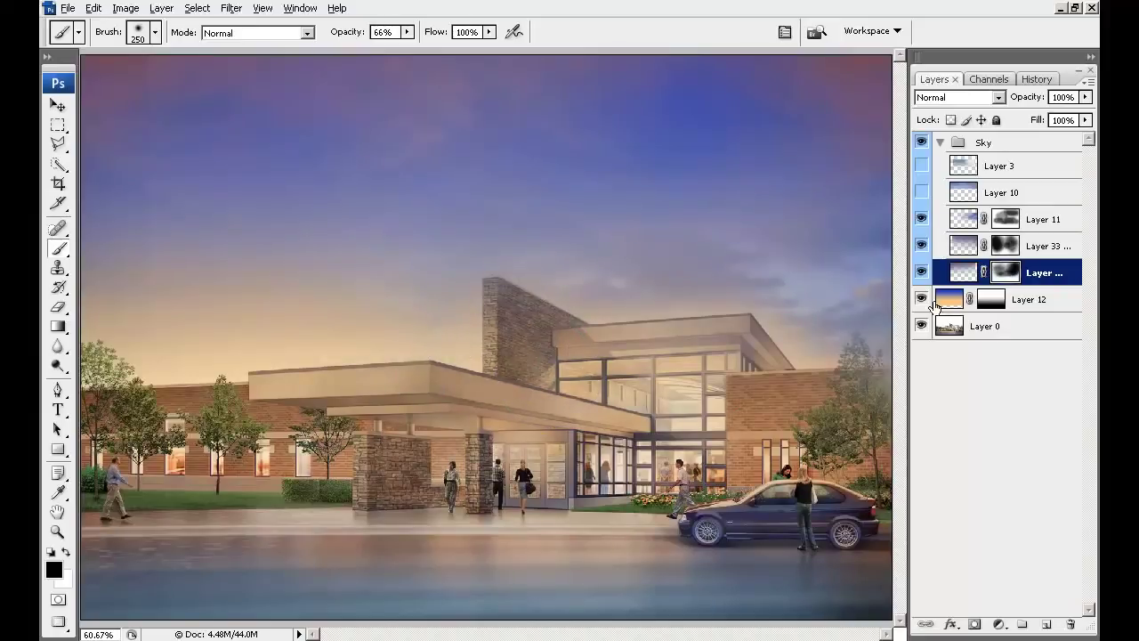
# Step: Check how the Layer 33 haze layers affect the sky, and set Layer 11's blend mode to Overlay, comparing the sky with and without it
pyautogui.click(923, 273)
pyautogui.click(923, 273)
pyautogui.click(965, 219)
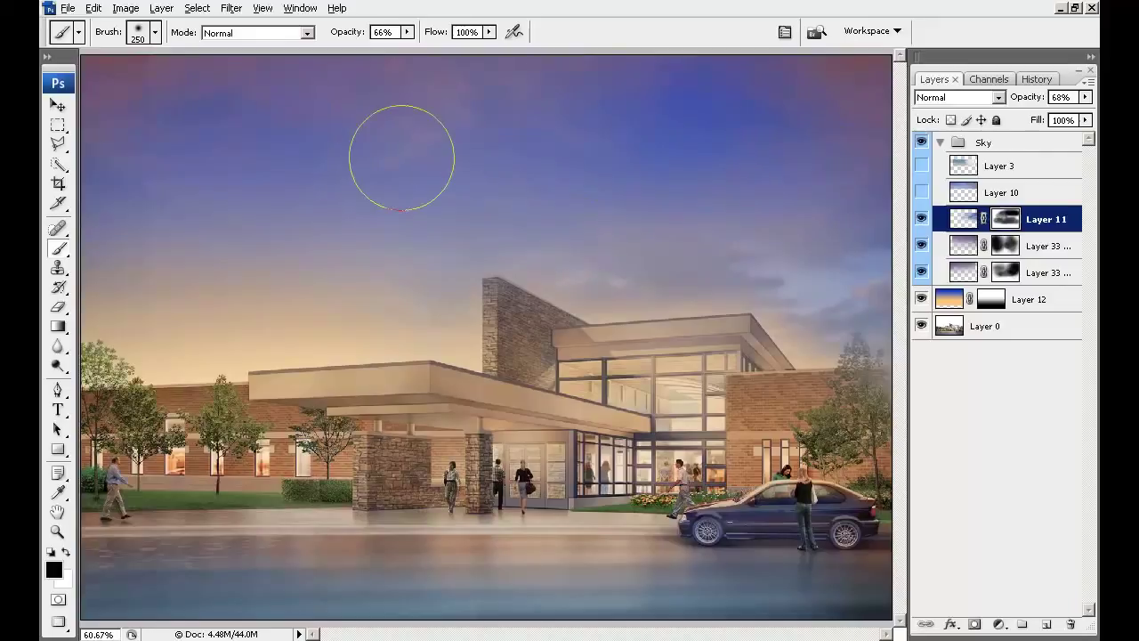
pyautogui.click(920, 248)
pyautogui.click(1004, 249)
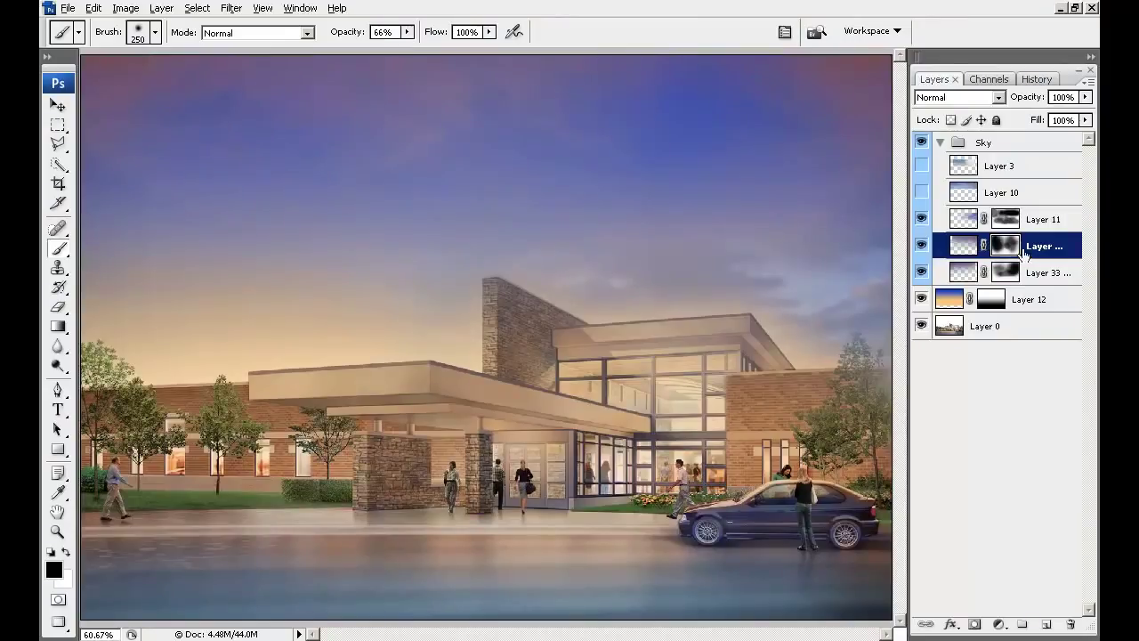
pyautogui.click(964, 247)
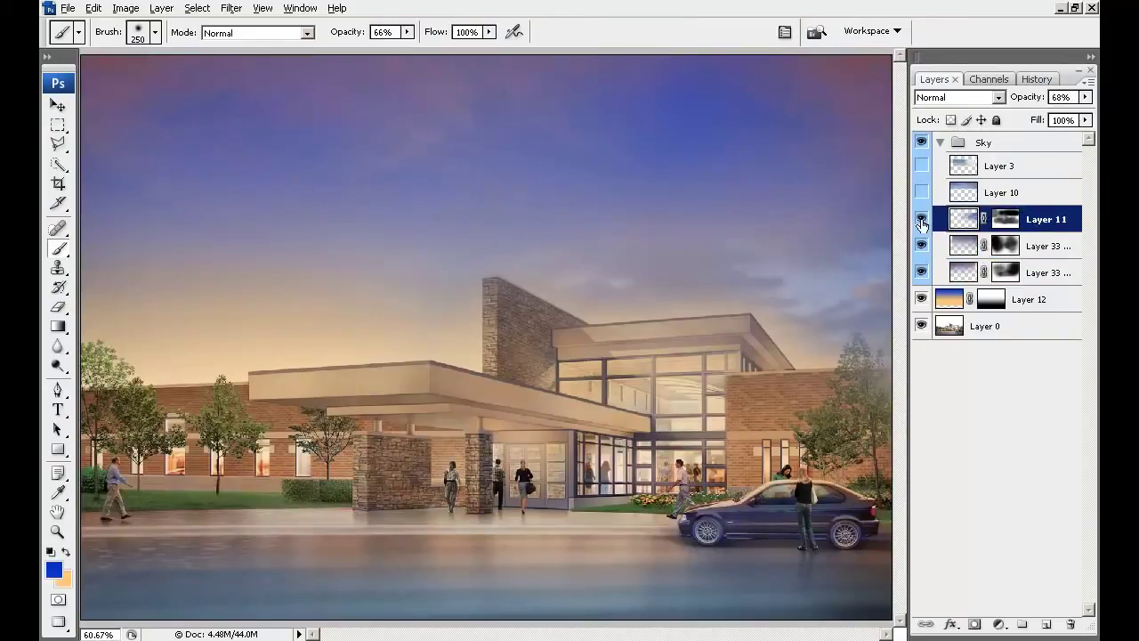
pyautogui.click(957, 97)
pyautogui.click(937, 326)
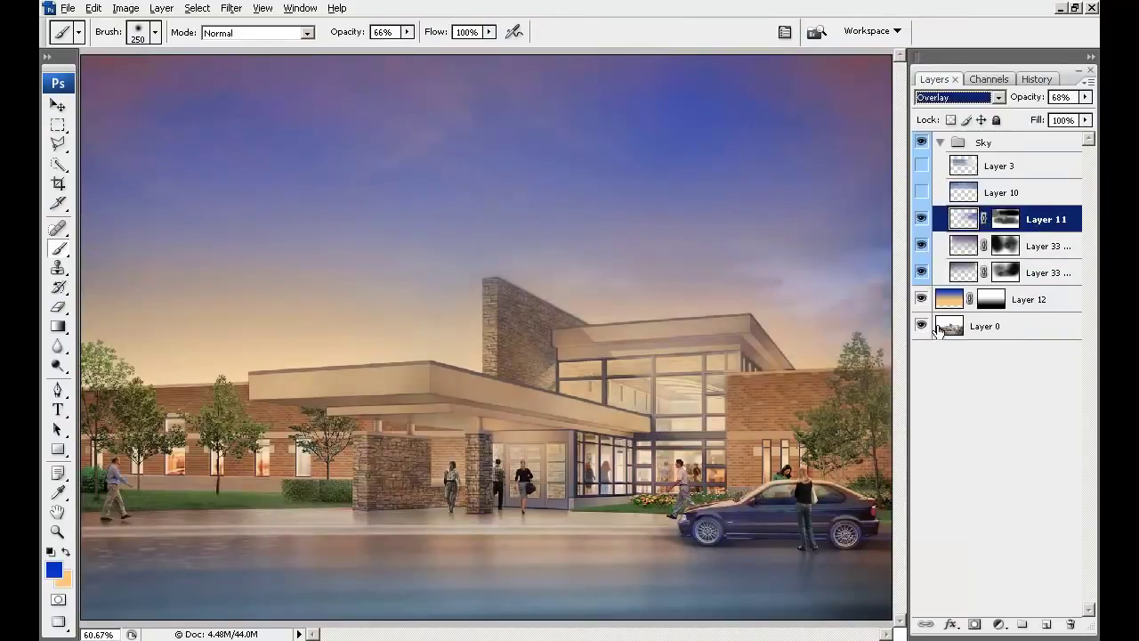
pyautogui.click(922, 221)
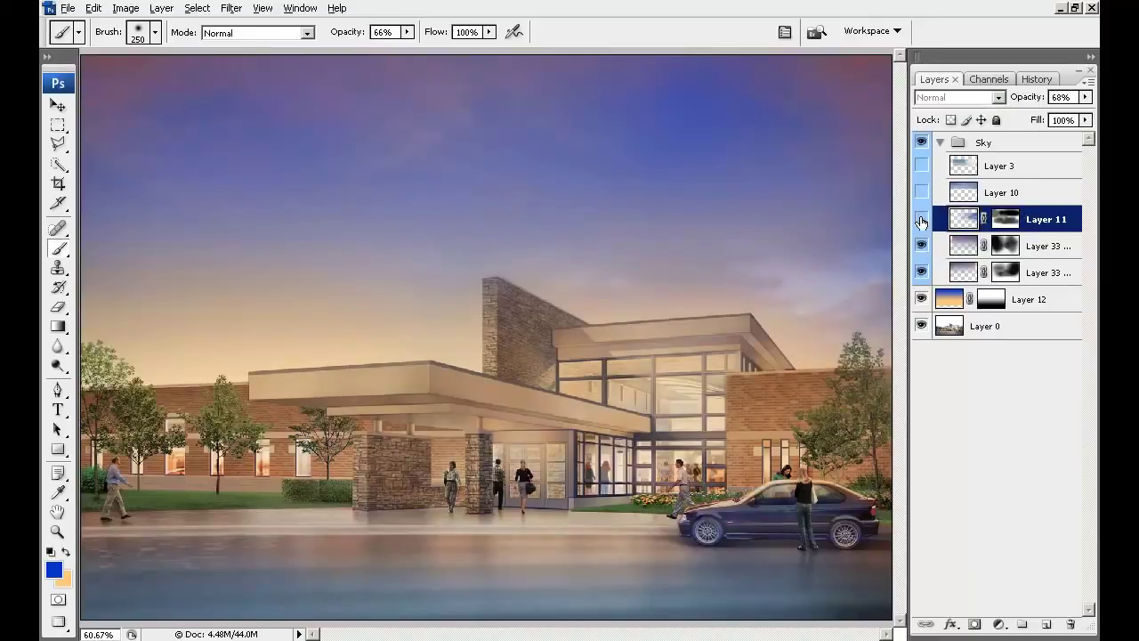
pyautogui.click(922, 221)
# Step: Stretch Layer 11's clouds toward the stone tower's far side to about 107% width, keeping their height at 100%
pyautogui.hotkey('ctrl', 't')
pyautogui.moveTo(725, 311); pyautogui.dragTo(725, 295)
pyautogui.moveTo(272, 311); pyautogui.dragTo(230, 305)
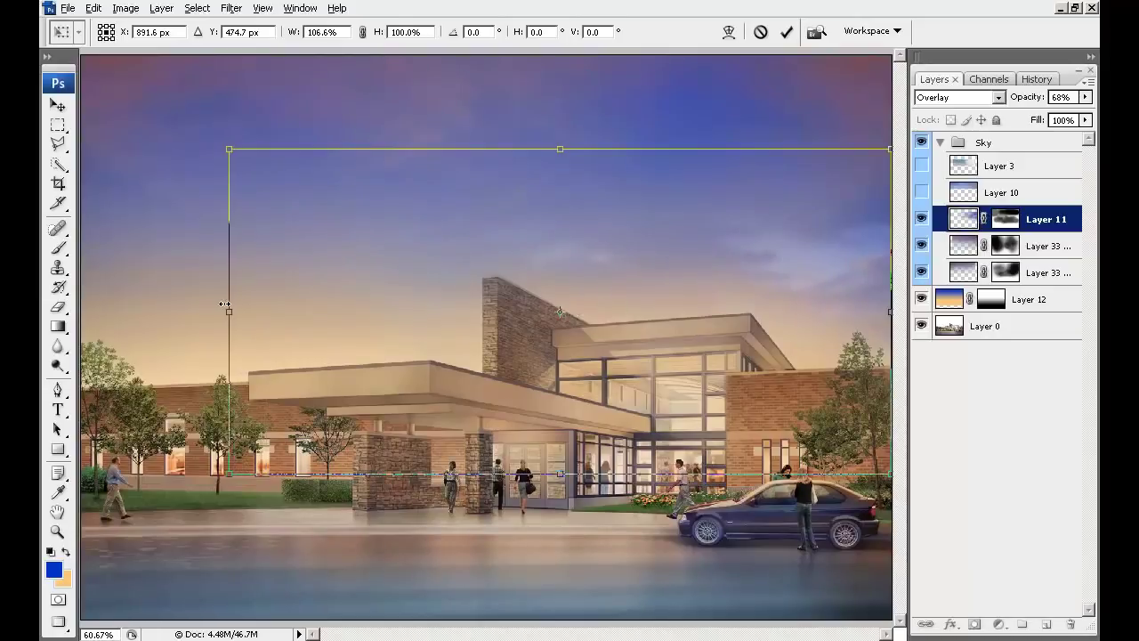
pyautogui.press('Return')
pyautogui.press('b')
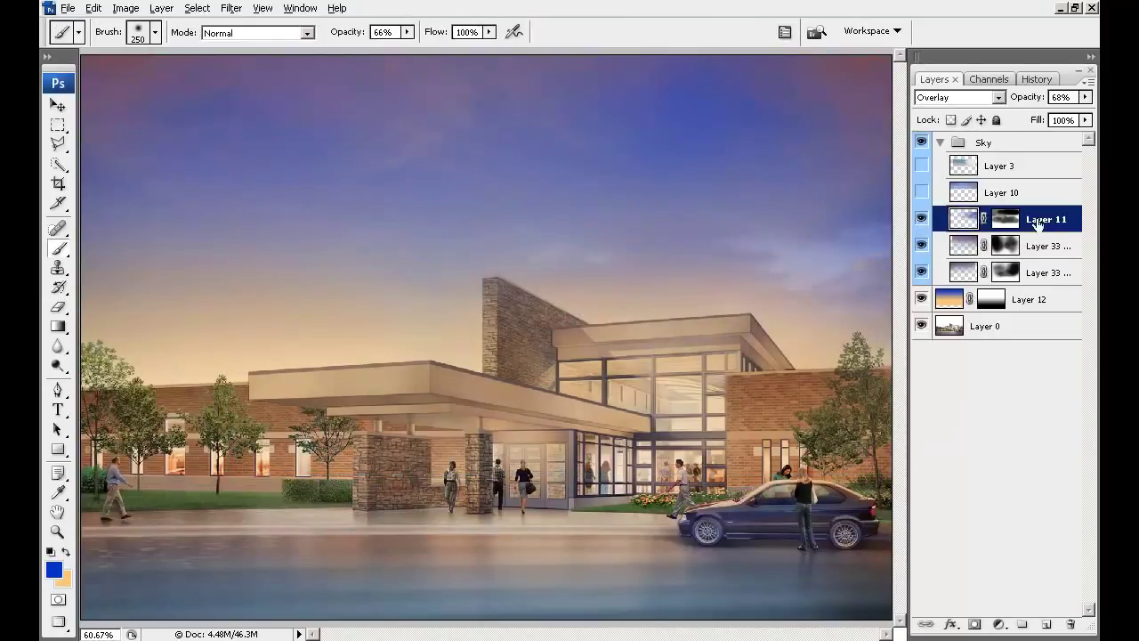
# Step: Show Layer 10 and transform its clouds to 73.5% width and 96.6% height so they span the whole sky and overlap the building
pyautogui.click(921, 194)
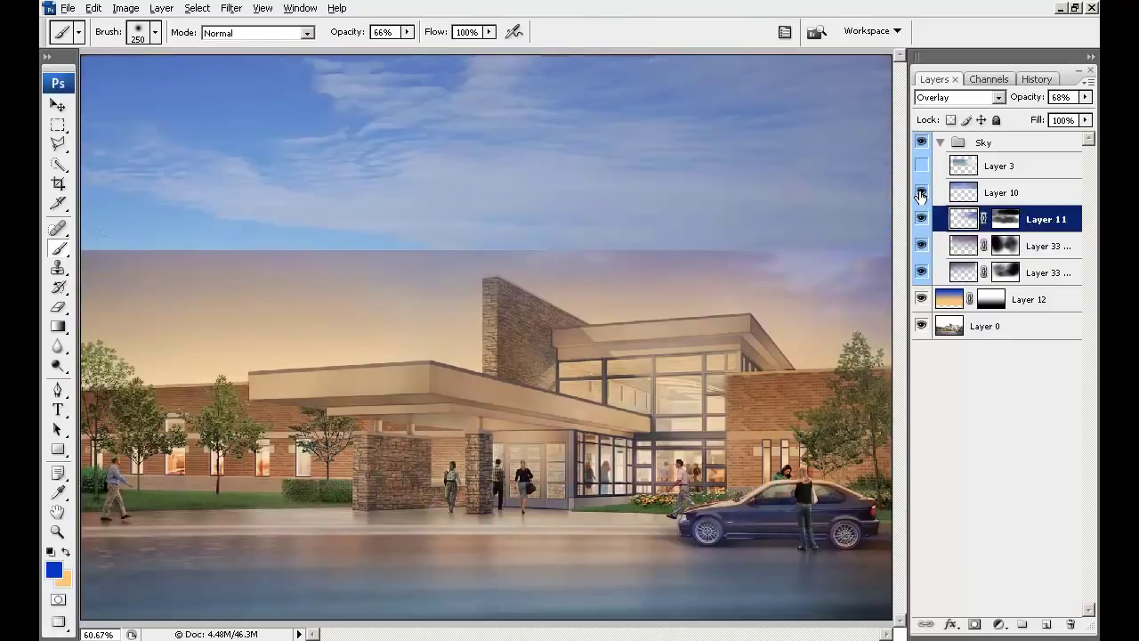
pyautogui.click(1025, 197)
pyautogui.hotkey('ctrl', 't')
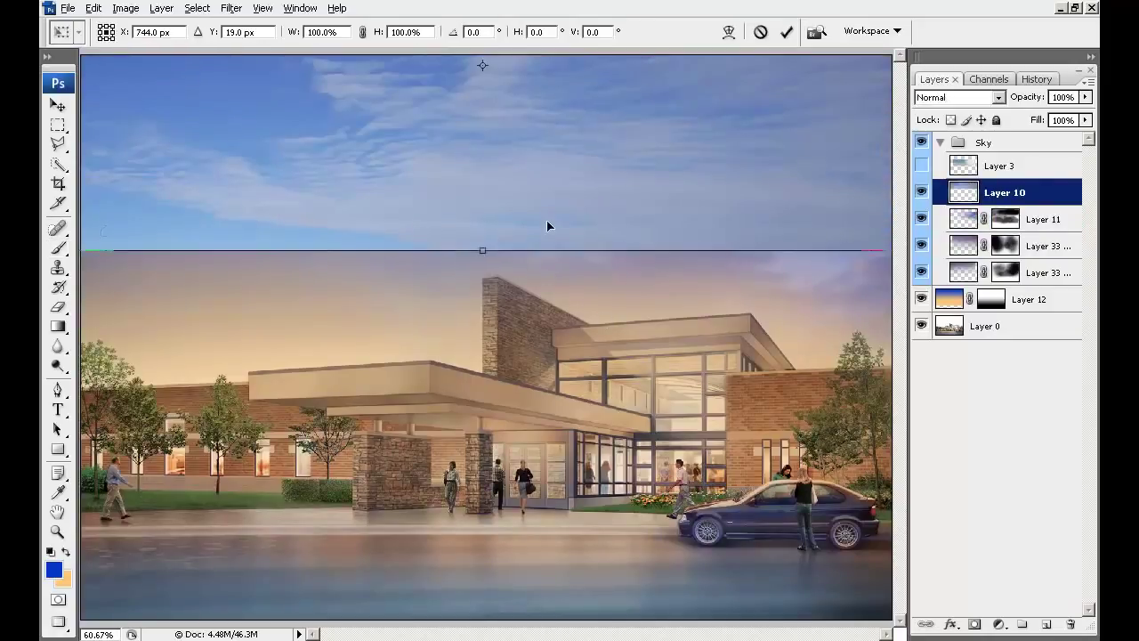
pyautogui.moveTo(550, 182); pyautogui.dragTo(829, 372)
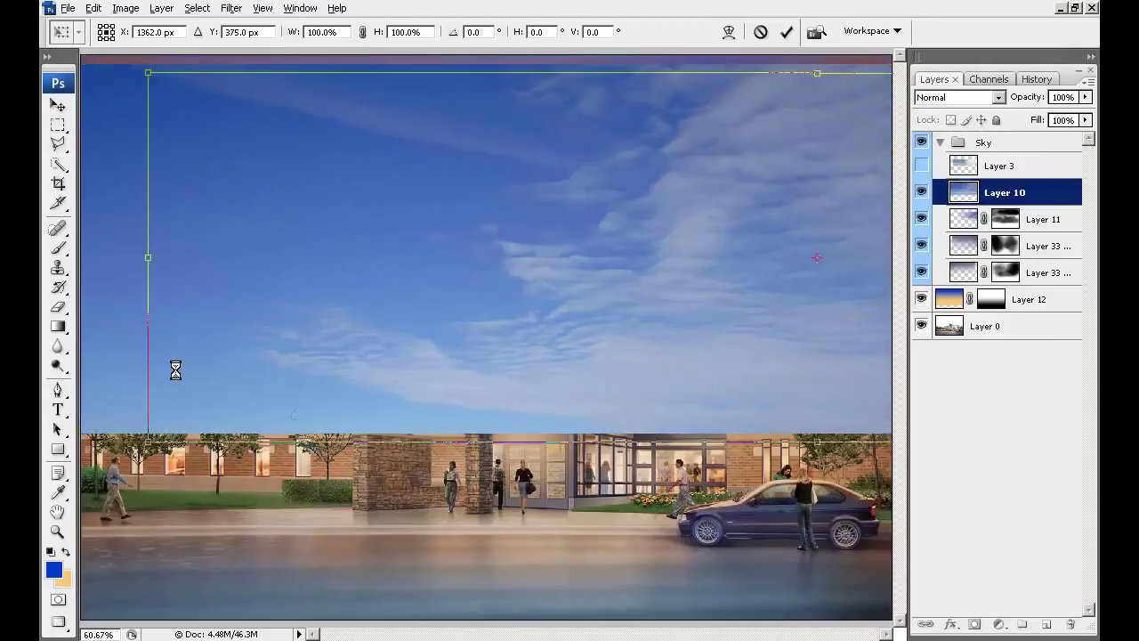
pyautogui.moveTo(152, 439); pyautogui.dragTo(503, 313)
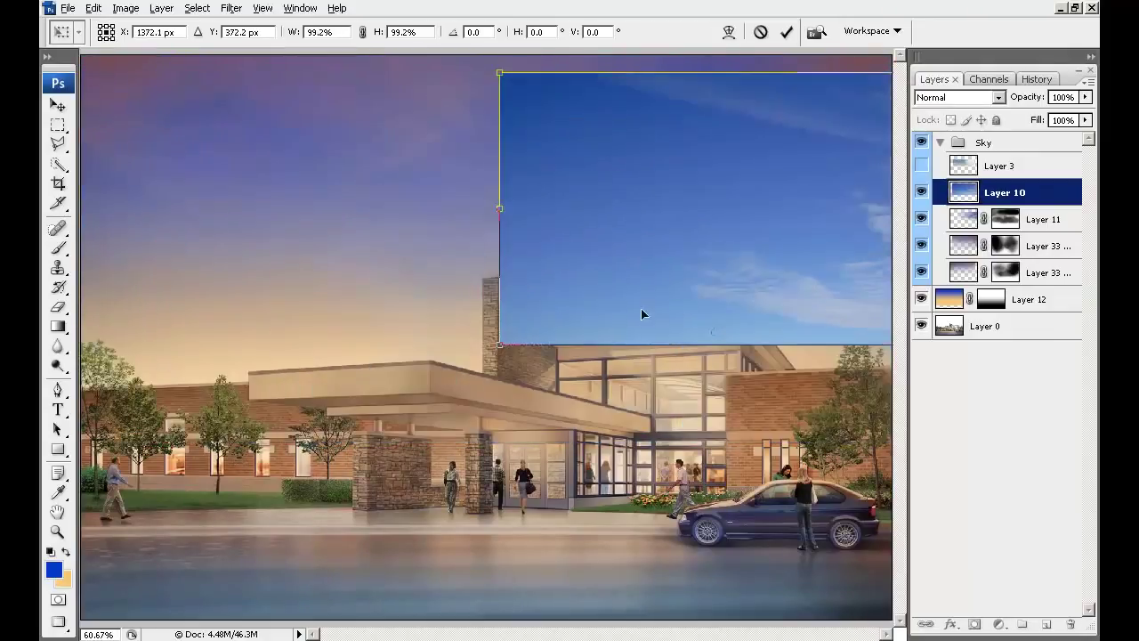
pyautogui.moveTo(728, 303); pyautogui.dragTo(273, 256)
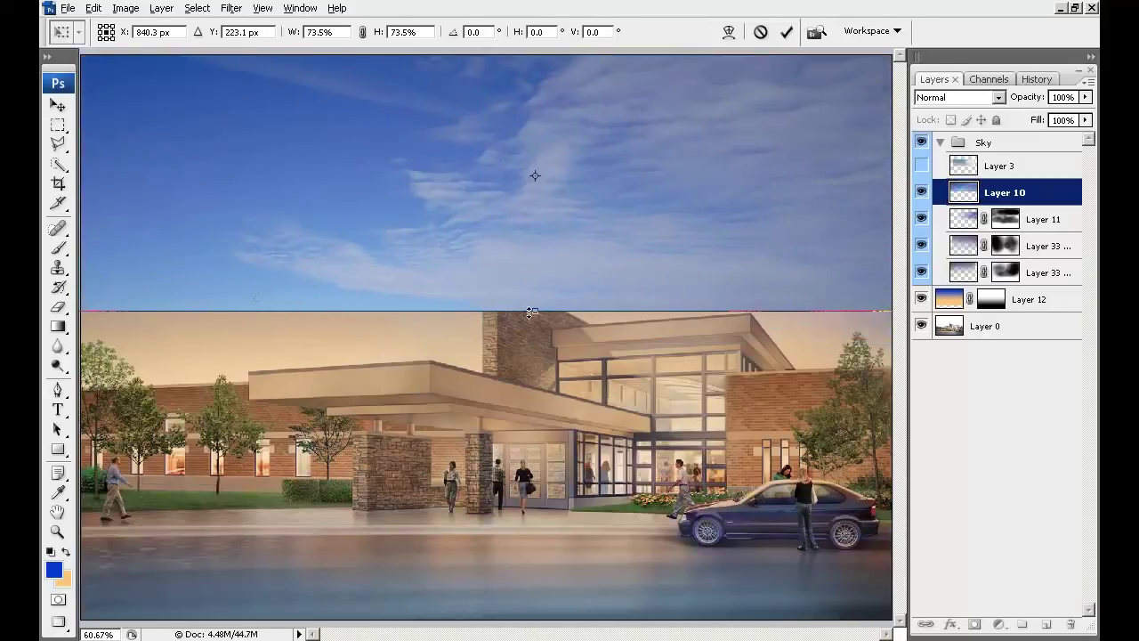
pyautogui.moveTo(530, 312); pyautogui.dragTo(535, 400)
pyautogui.moveTo(645, 316); pyautogui.dragTo(643, 271)
pyautogui.press('Return')
pyautogui.press('b')
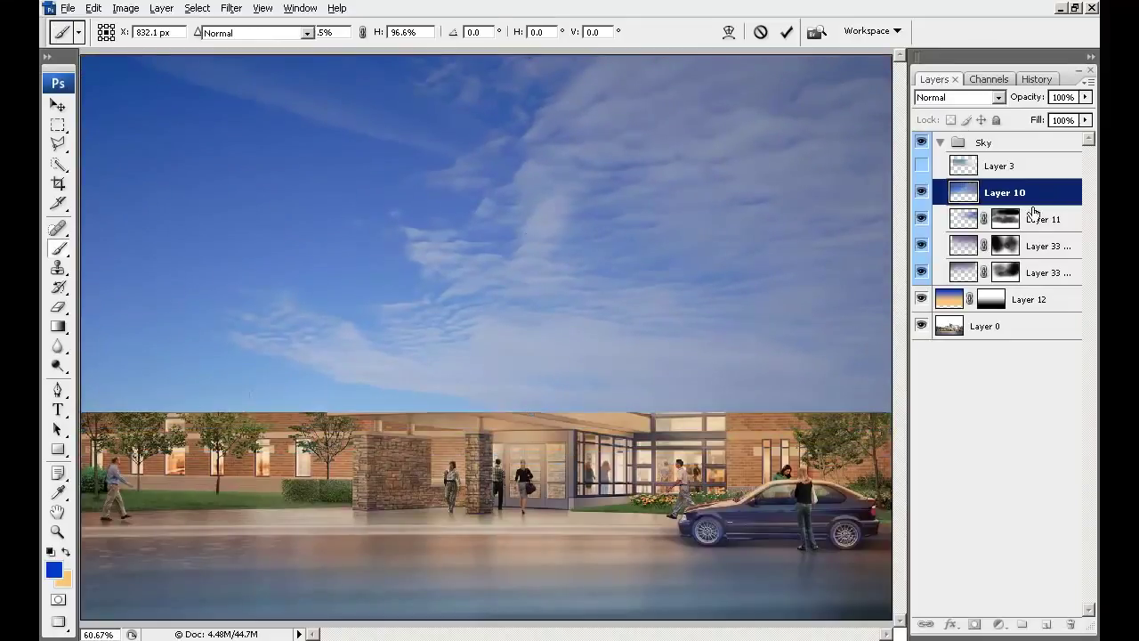
# Step: Set Layer 10's blend mode to Overlay and add a layer mask to it
pyautogui.click(999, 97)
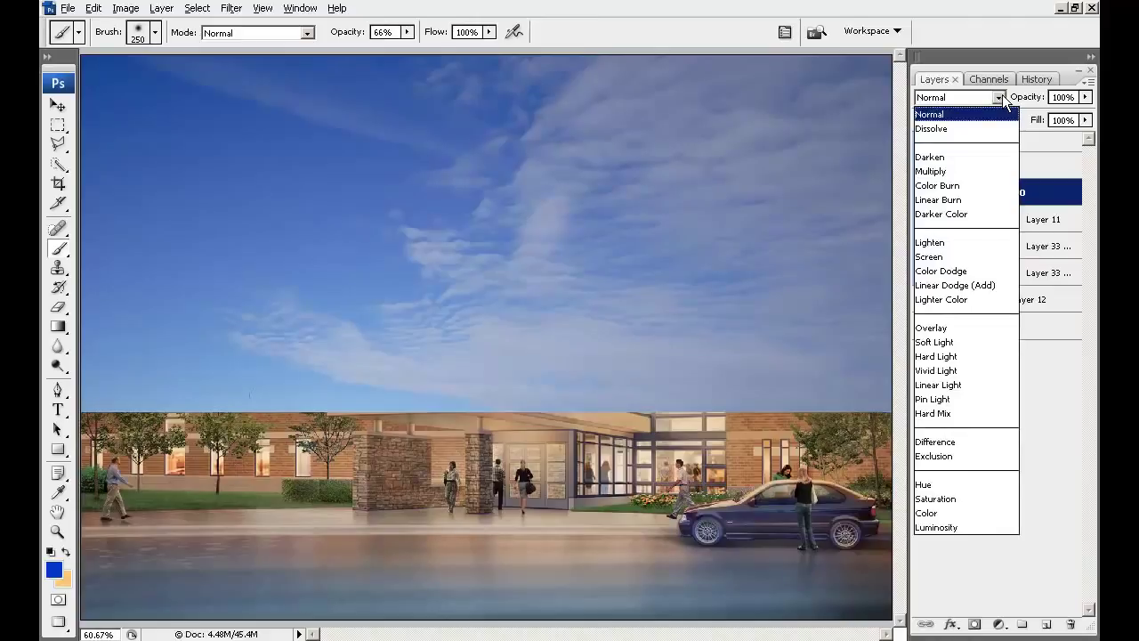
pyautogui.click(942, 326)
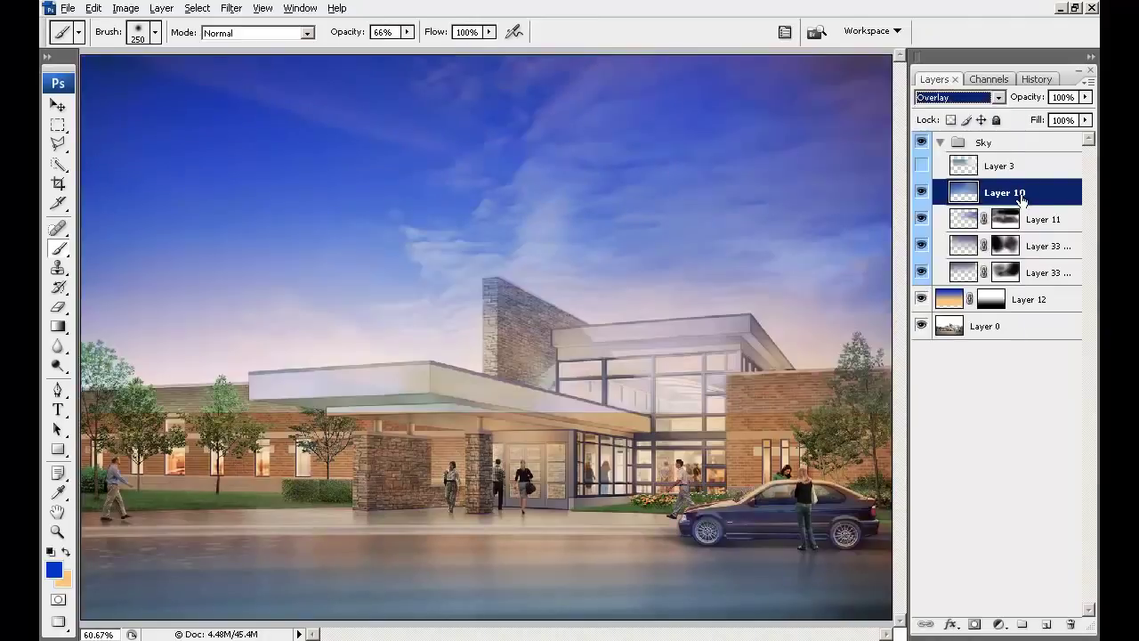
pyautogui.click(974, 626)
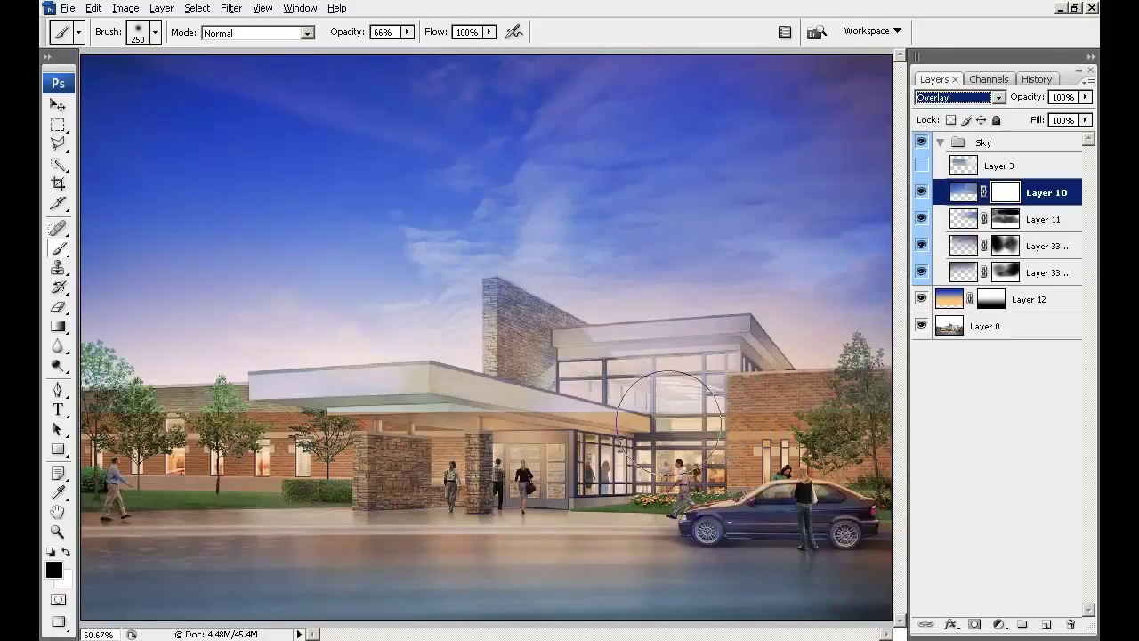
# Step: Paint Layer 10's mask black over the building and horizon, and paint white to restore the clouds above the roof
pyautogui.moveTo(684, 405)
pyautogui.mouseDown()
pyautogui.moveTo(606, 412)
pyautogui.moveTo(662, 403)
pyautogui.moveTo(660, 371)
pyautogui.moveTo(558, 345)
pyautogui.moveTo(737, 376)
pyautogui.moveTo(483, 338)
pyautogui.moveTo(453, 385)
pyautogui.moveTo(498, 393)
pyautogui.moveTo(214, 416)
pyautogui.mouseUp()
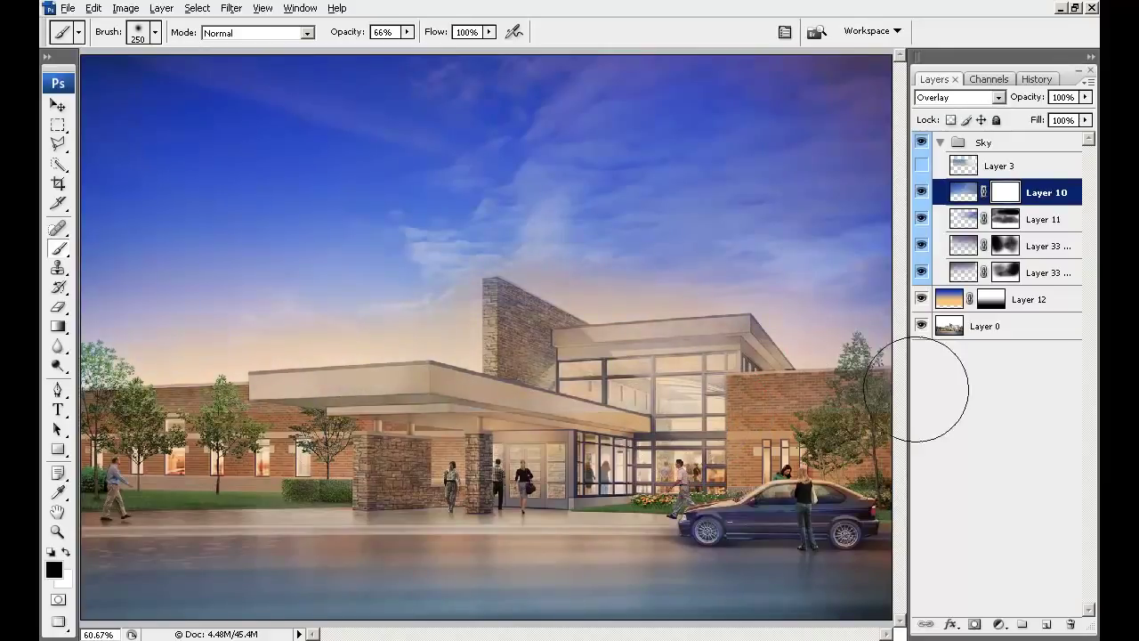
pyautogui.moveTo(657, 292)
pyautogui.mouseDown()
pyautogui.moveTo(625, 253)
pyautogui.moveTo(505, 272)
pyautogui.moveTo(433, 338)
pyautogui.mouseUp()
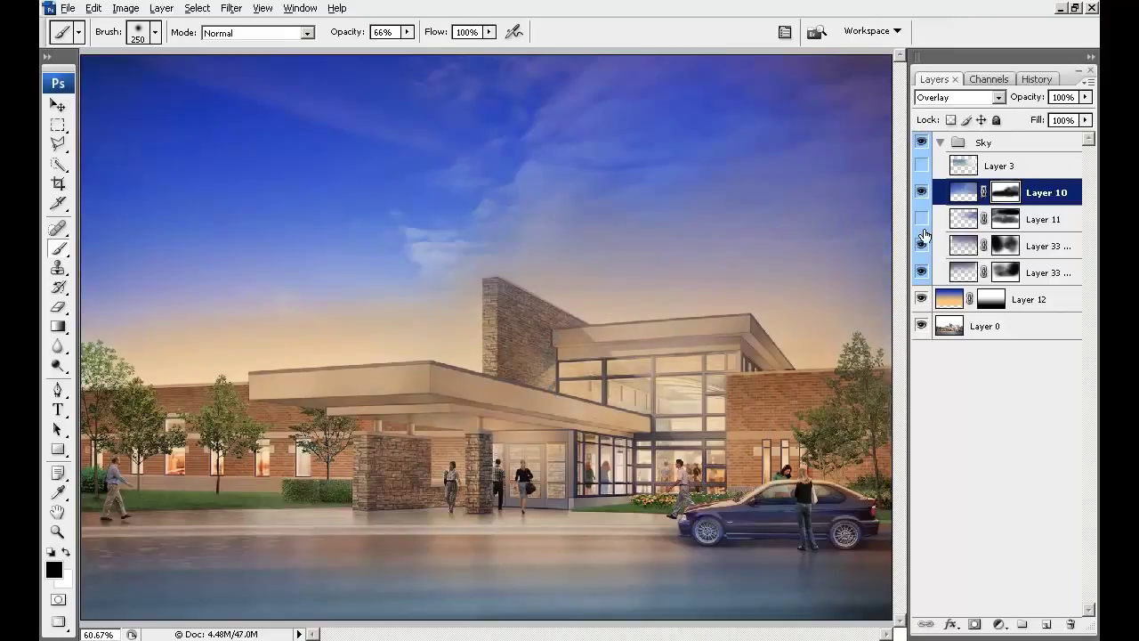
pyautogui.press('x')
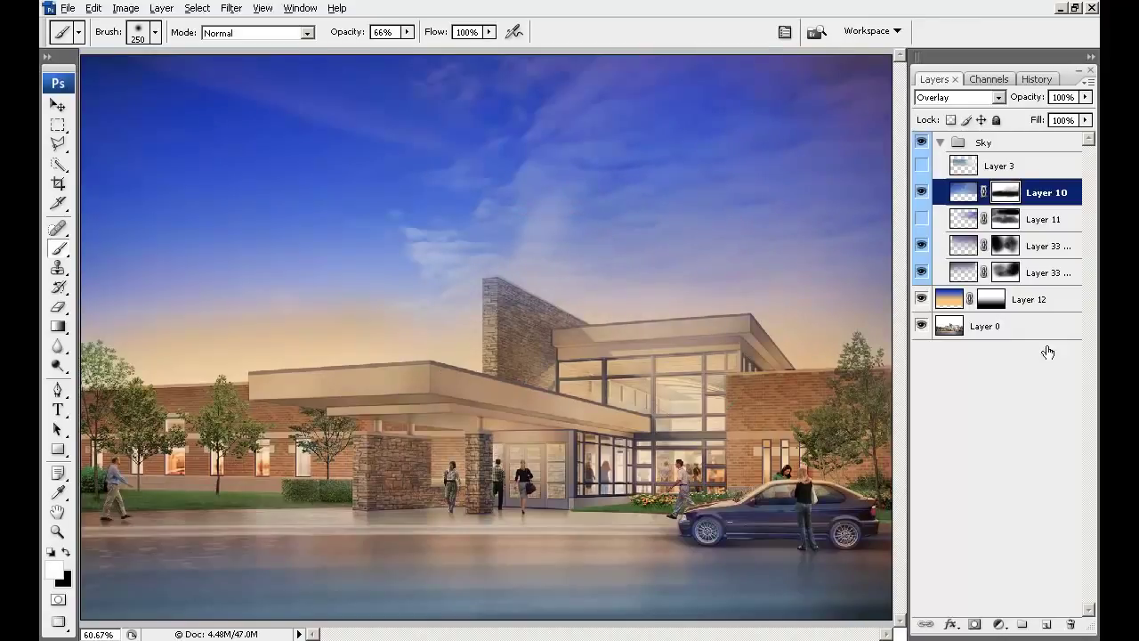
pyautogui.click(963, 192)
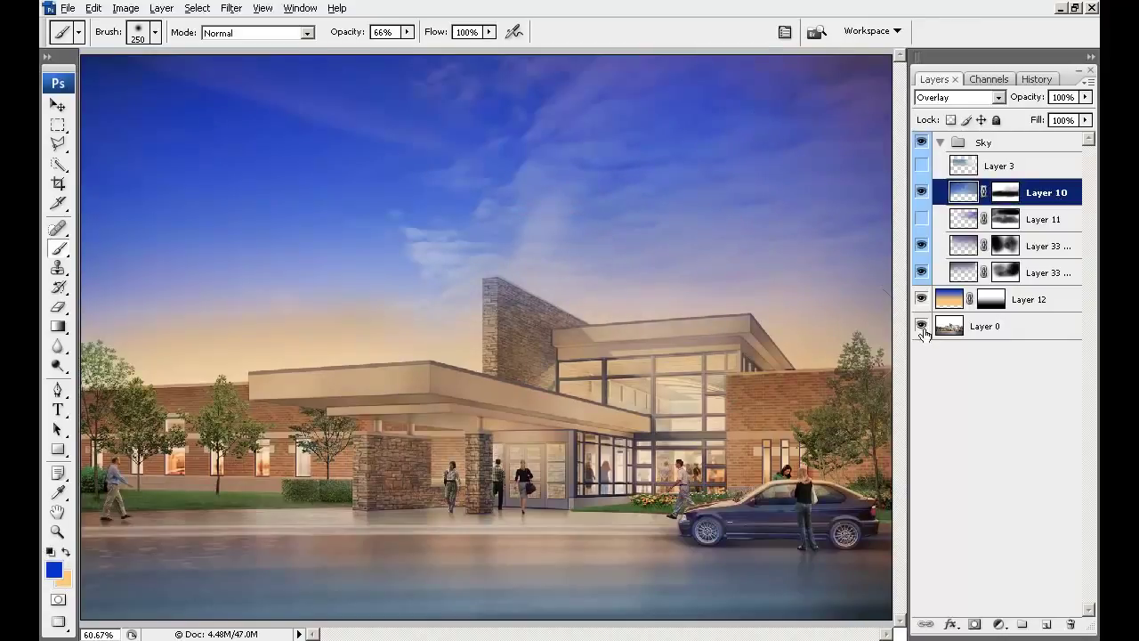